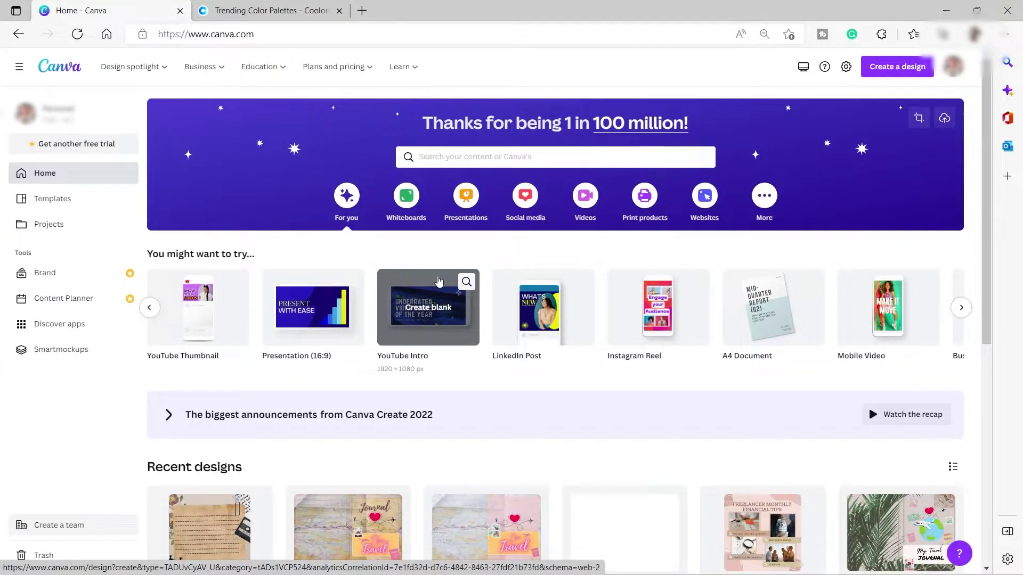
- In Coolors, choose to export the pastel pink and blue palette as an image
scroll(584, 400, down, 2)
scroll(587, 401, up, 2)
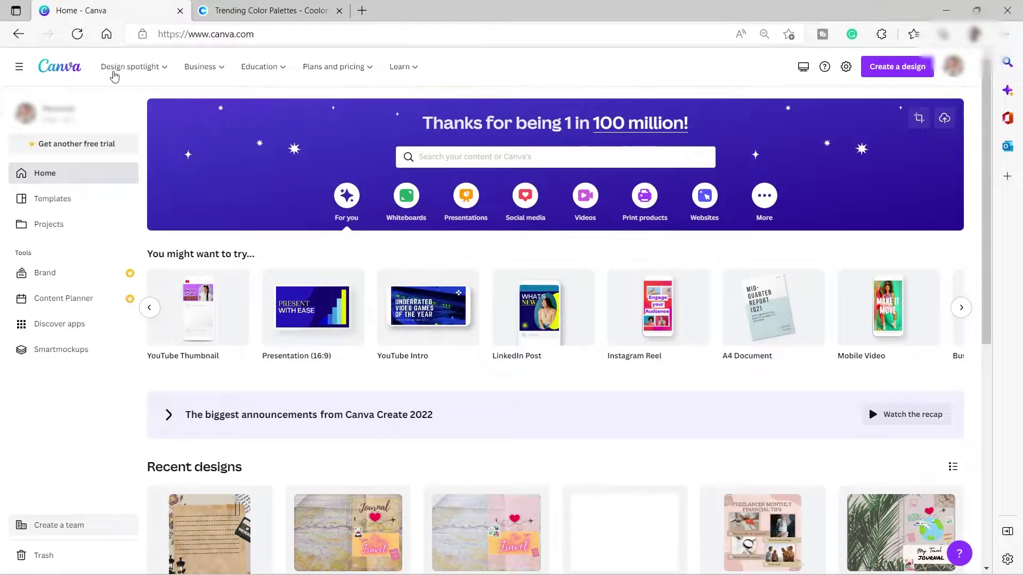
click(239, 18)
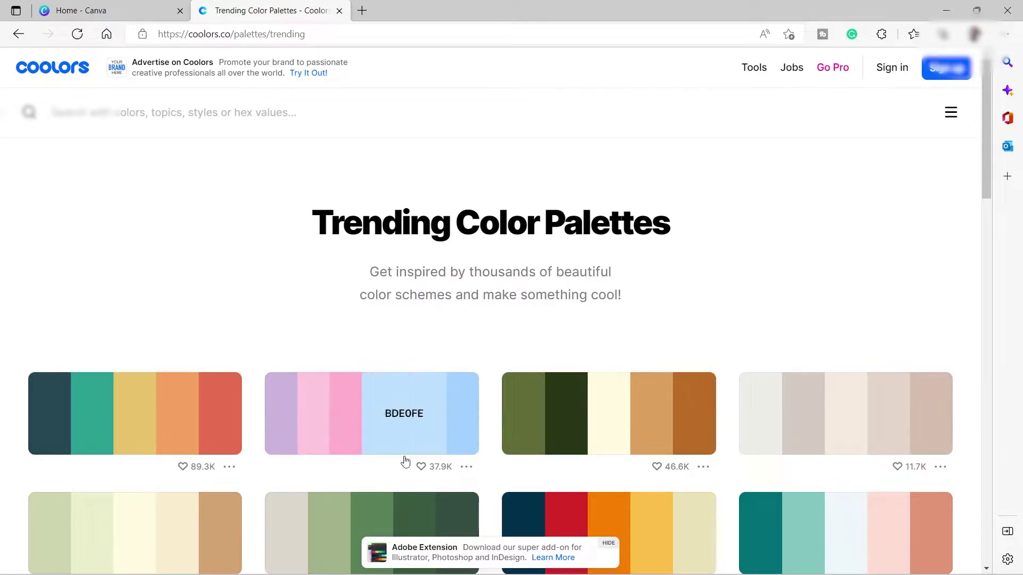
click(467, 468)
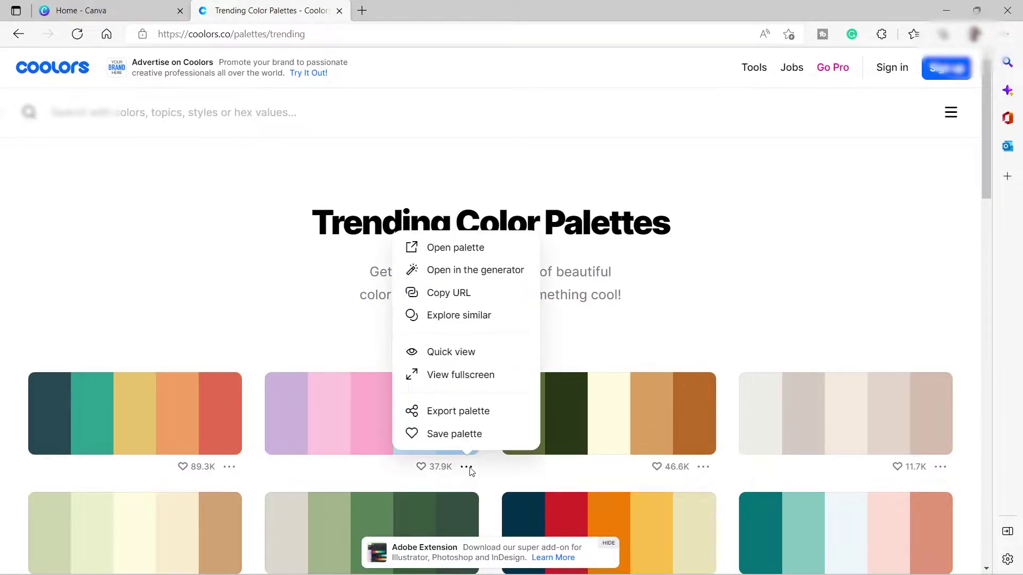
click(448, 412)
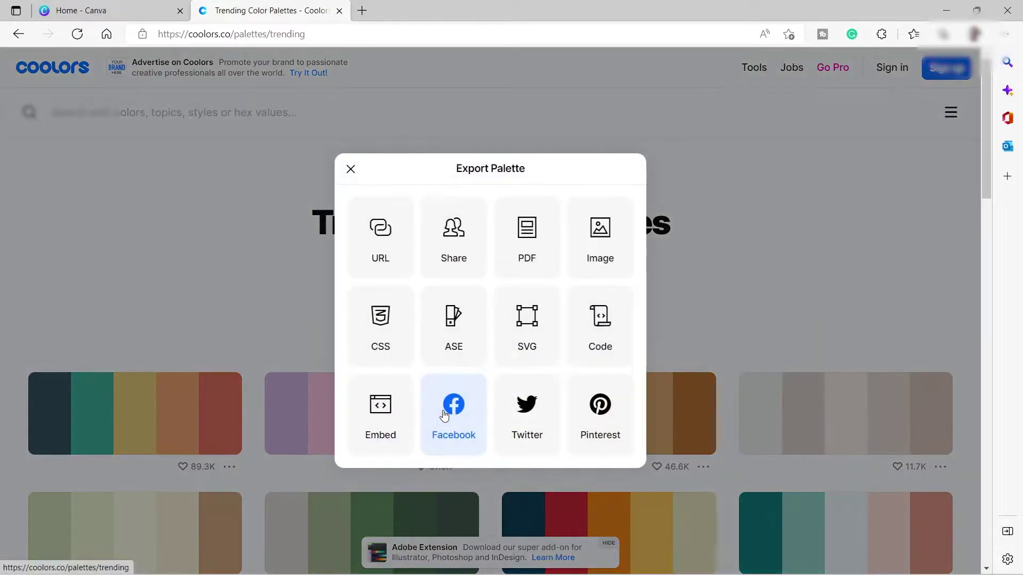
click(587, 252)
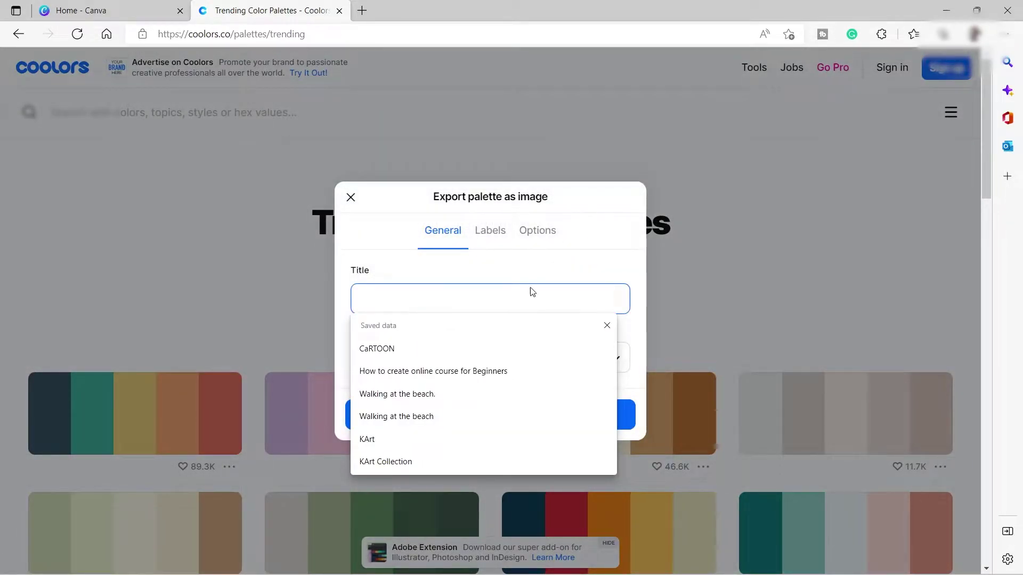
- Leave the export title blank, close the export options and return to Canva
click(396, 416)
key(ctrl+a)
key(BackSpace)
click(637, 290)
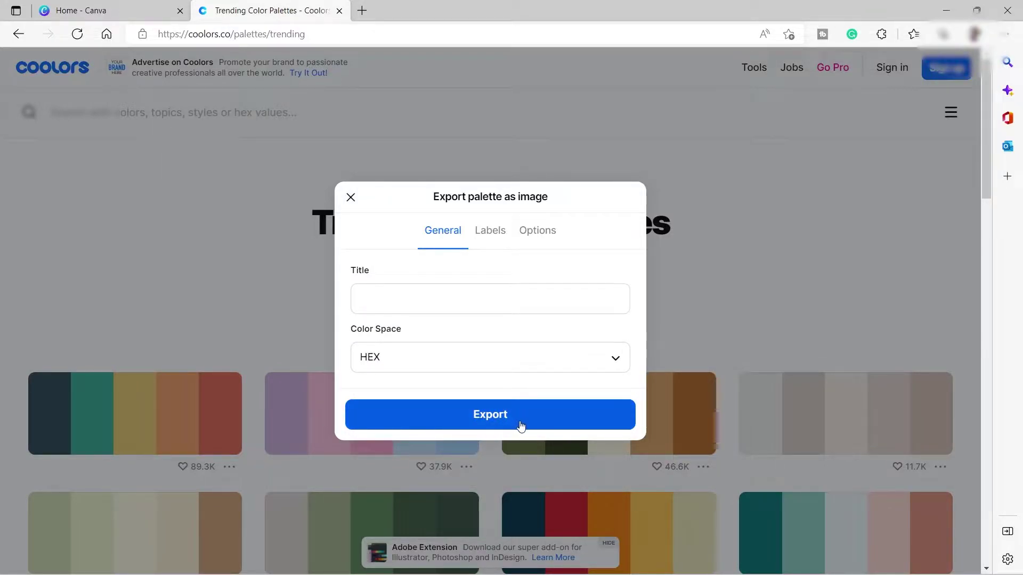
click(350, 198)
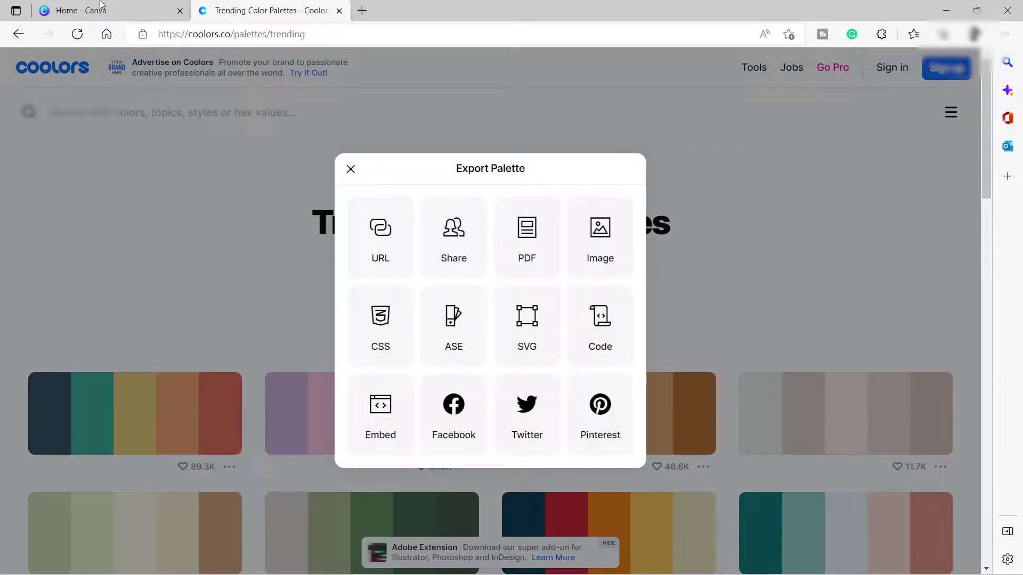
click(99, 10)
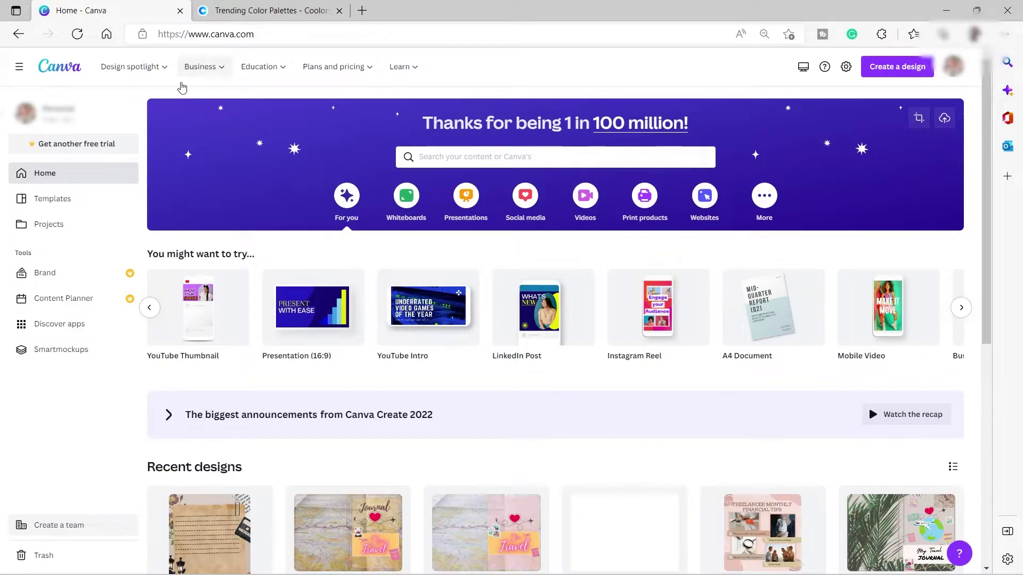
mouse_move(183, 86)
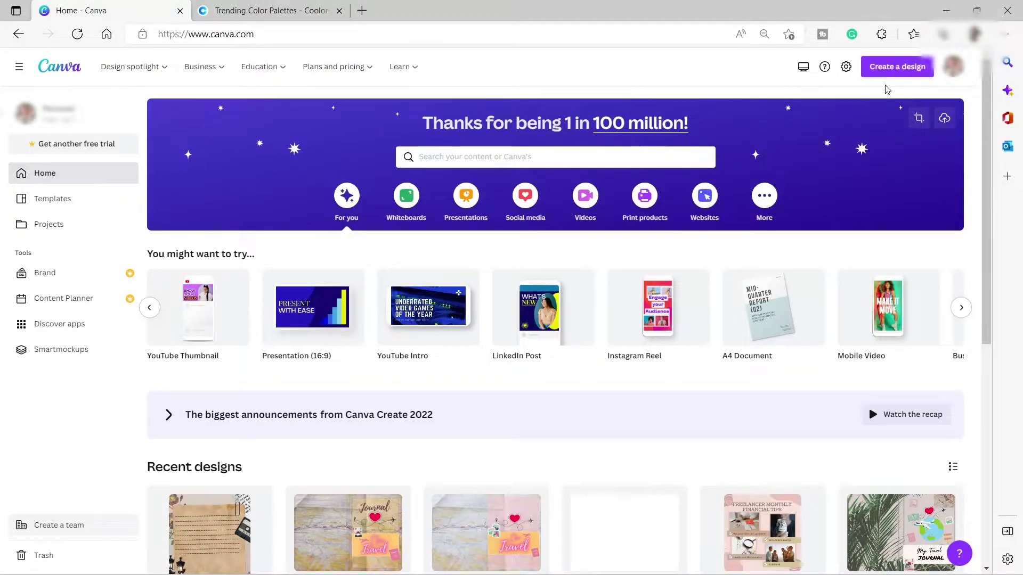
- Set a custom design size of 6.32 in wide by 8.17 in high
click(891, 69)
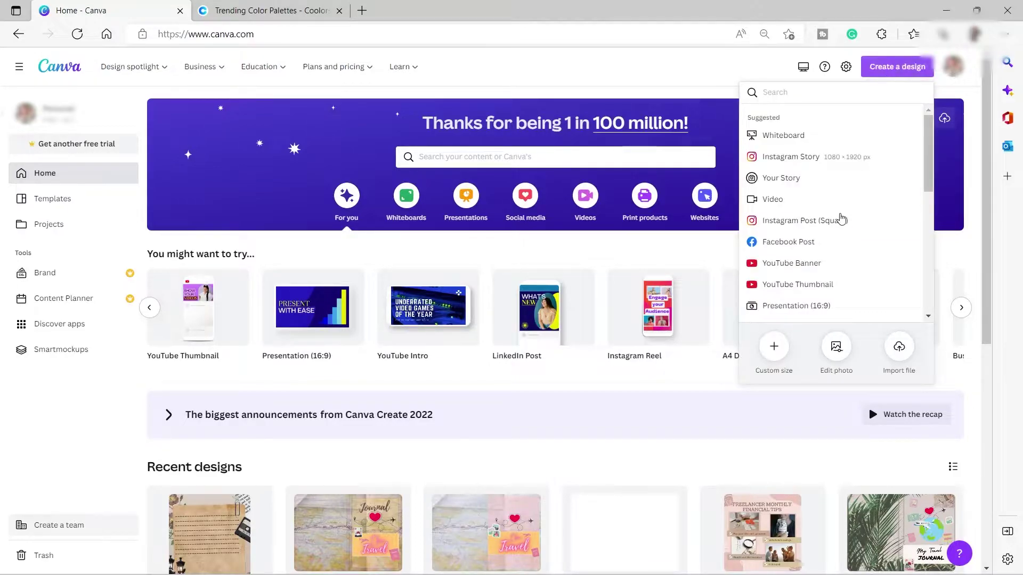
click(773, 348)
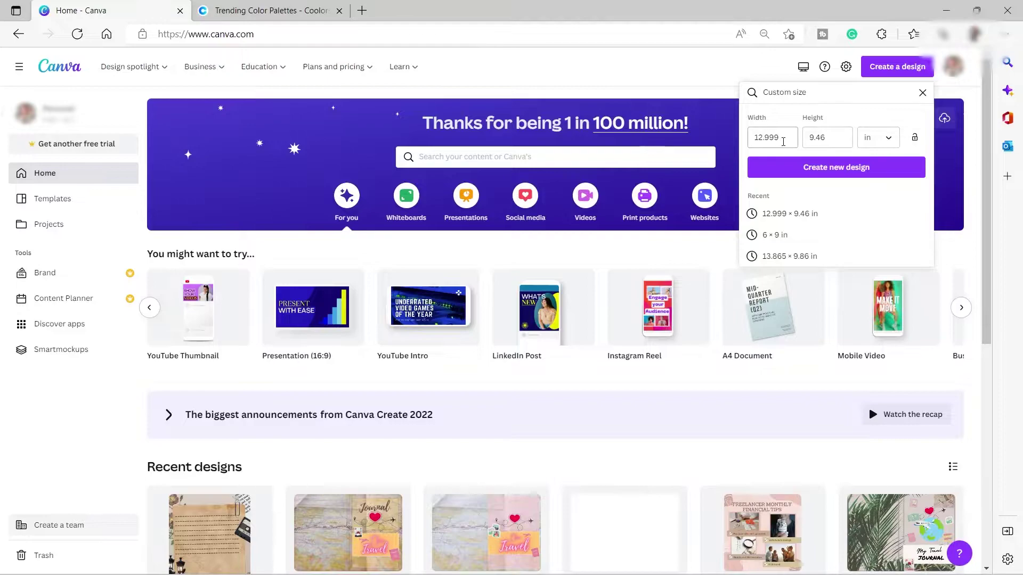
double_click(757, 137)
key(BackSpace)
click(844, 136)
key(BackSpace)
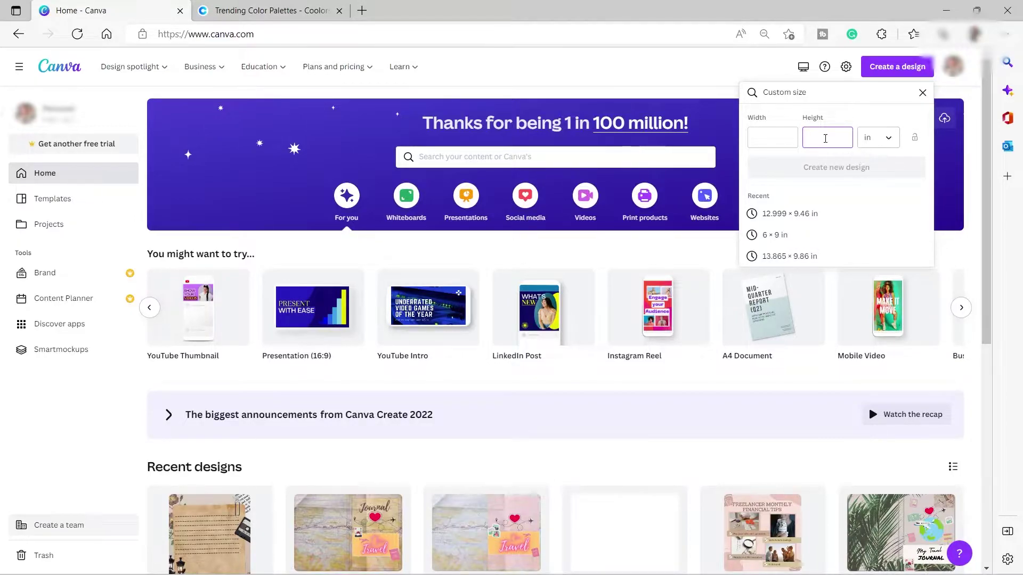
click(790, 138)
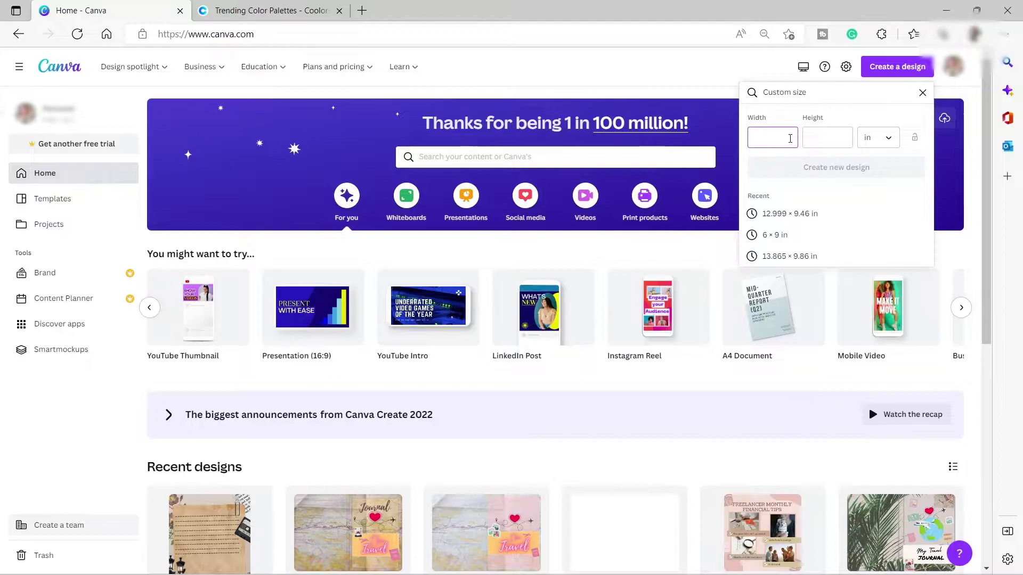
text(6.32)
click(824, 143)
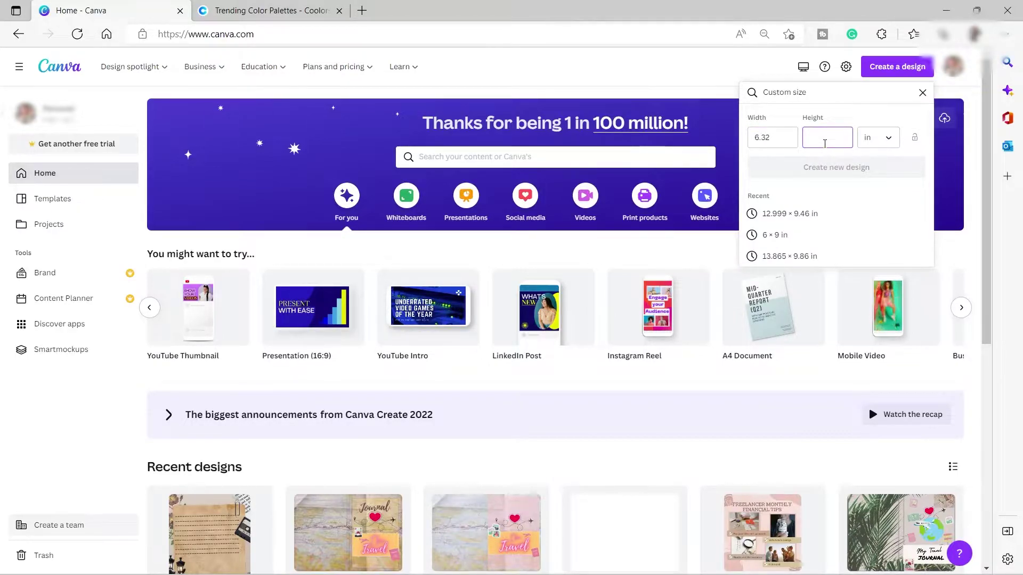
text(8.17)
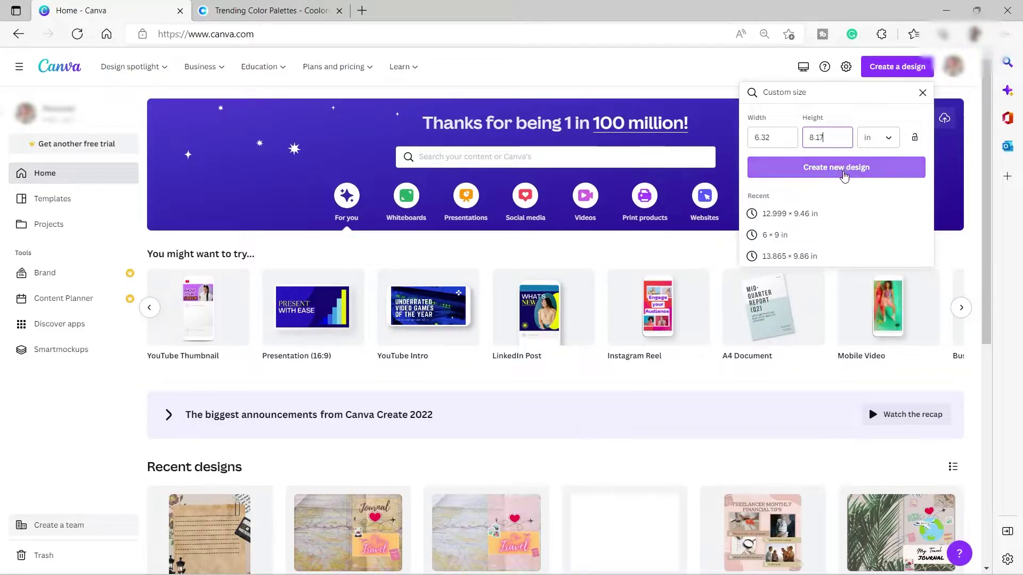
- Create the 6.32 × 8.17 in design and upload the CaRTOON palette image
click(844, 176)
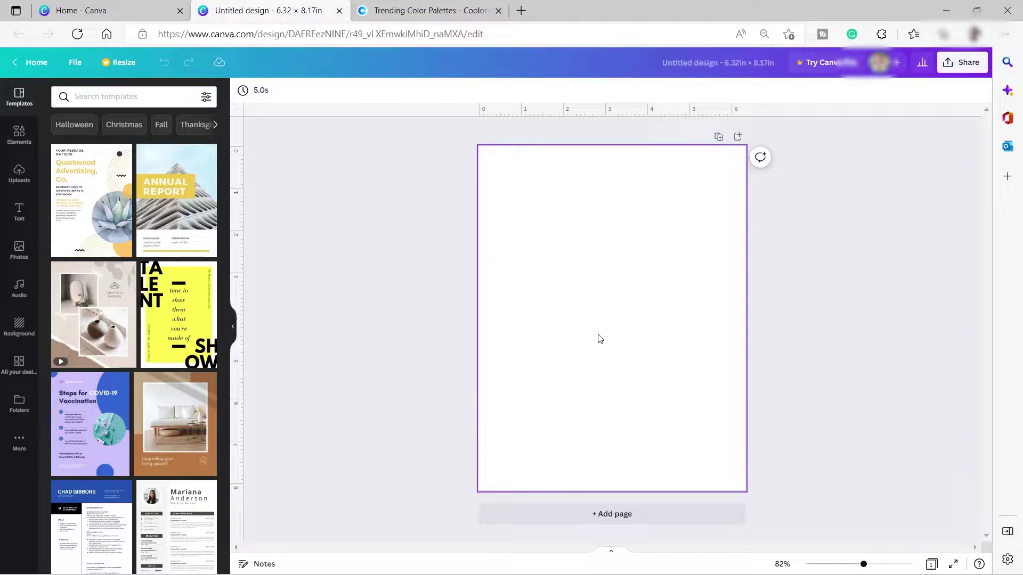
click(18, 173)
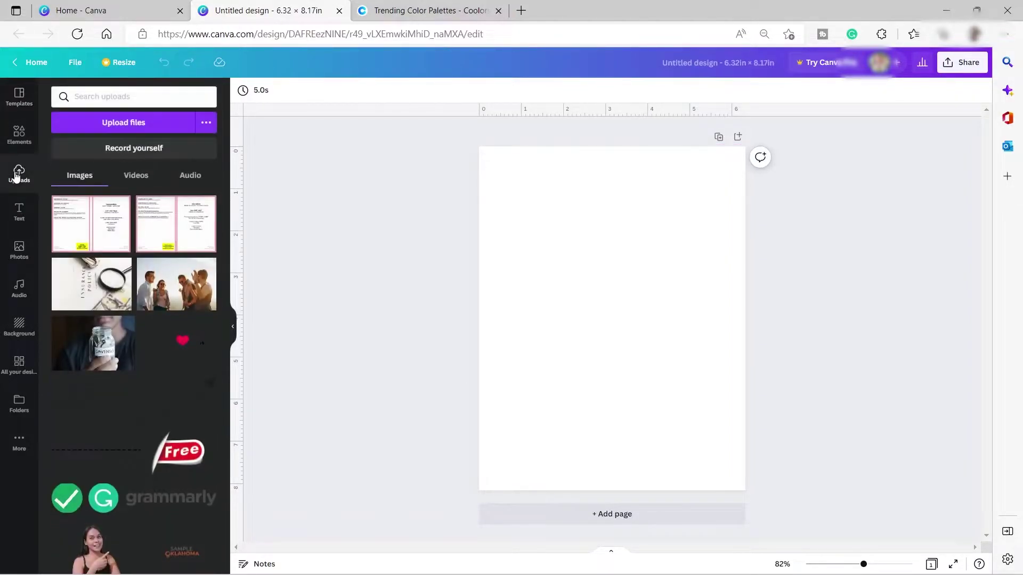
click(110, 123)
click(156, 142)
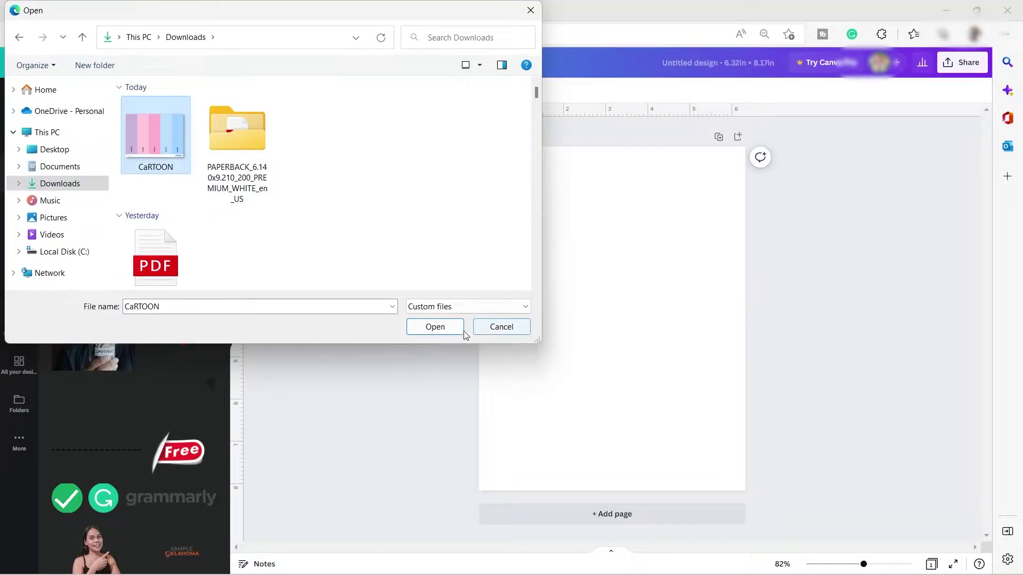
click(442, 327)
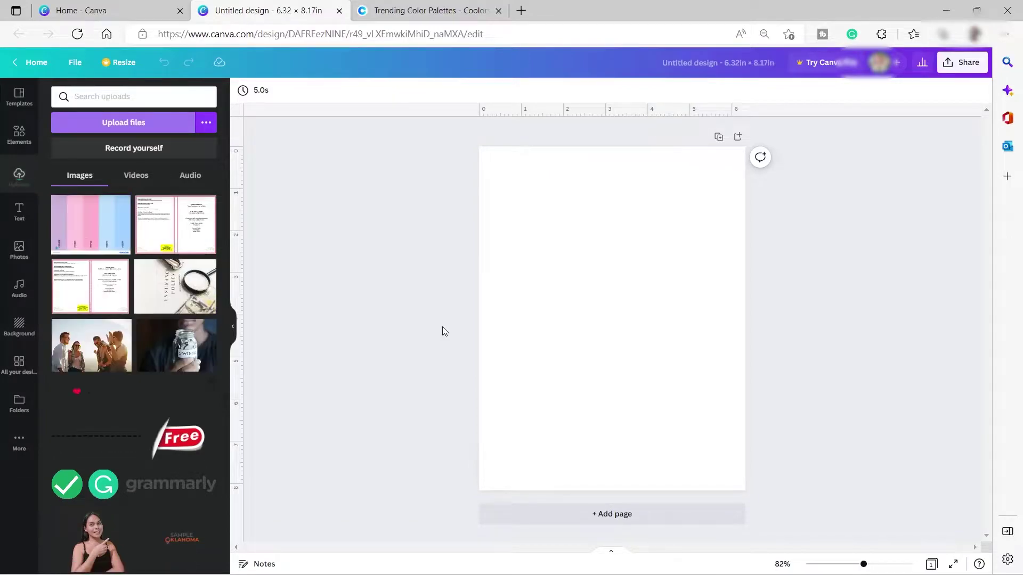
- Place the palette image near the top of page 1 and add a blank page 2
click(104, 232)
drag(605, 306, 587, 265)
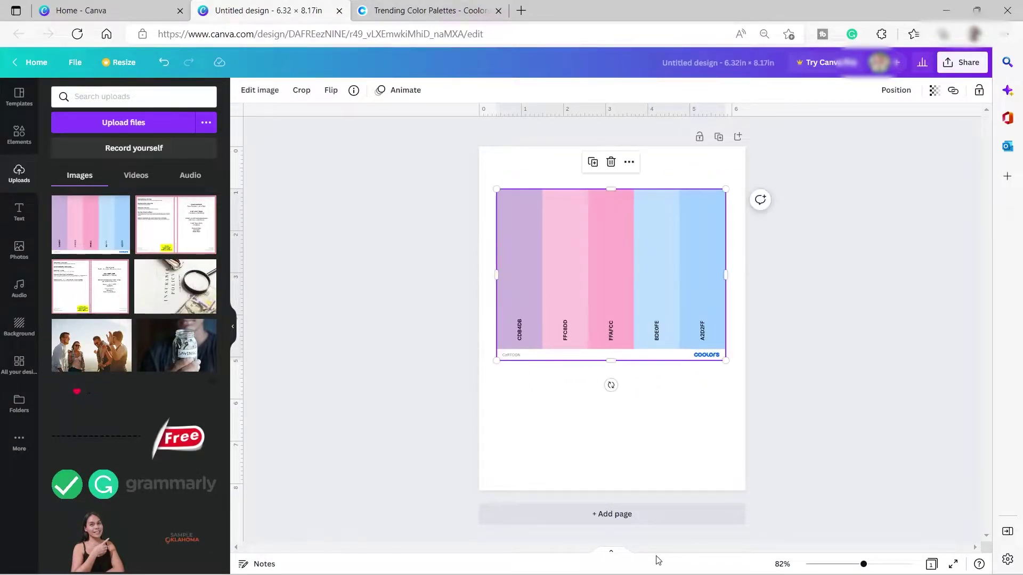
click(621, 514)
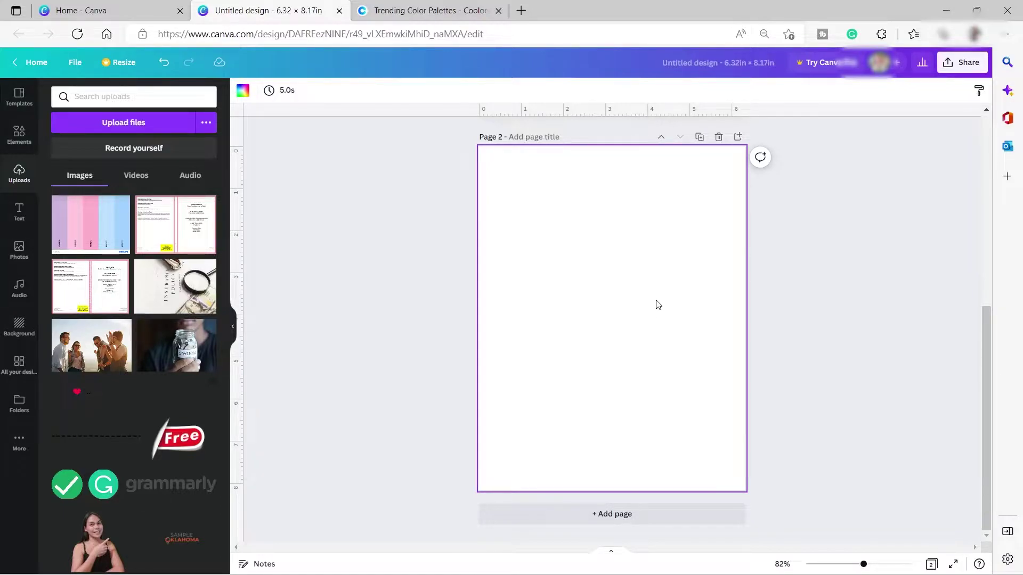
- Add a square shape and stretch it to cover page 2
click(19, 136)
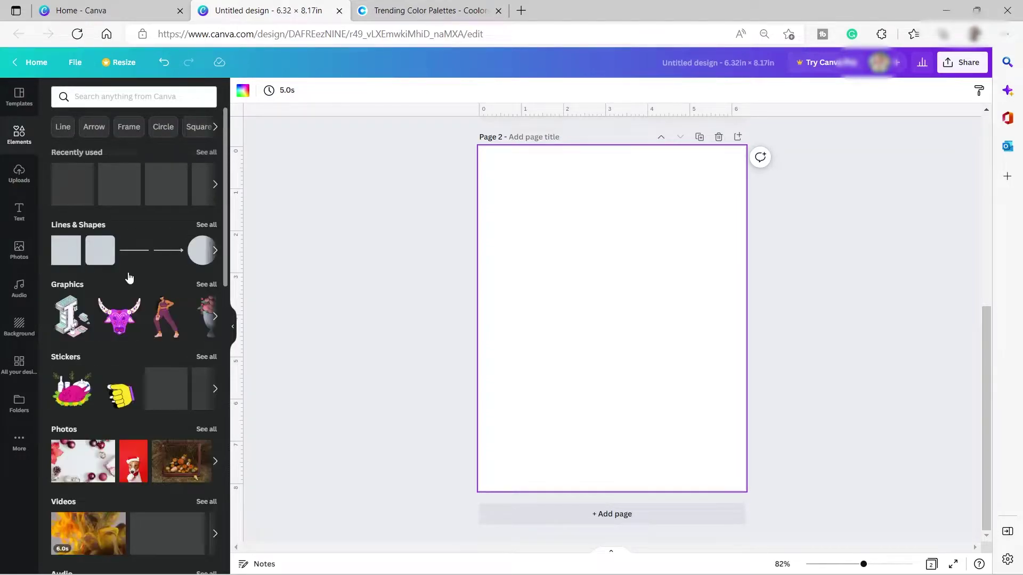
click(69, 260)
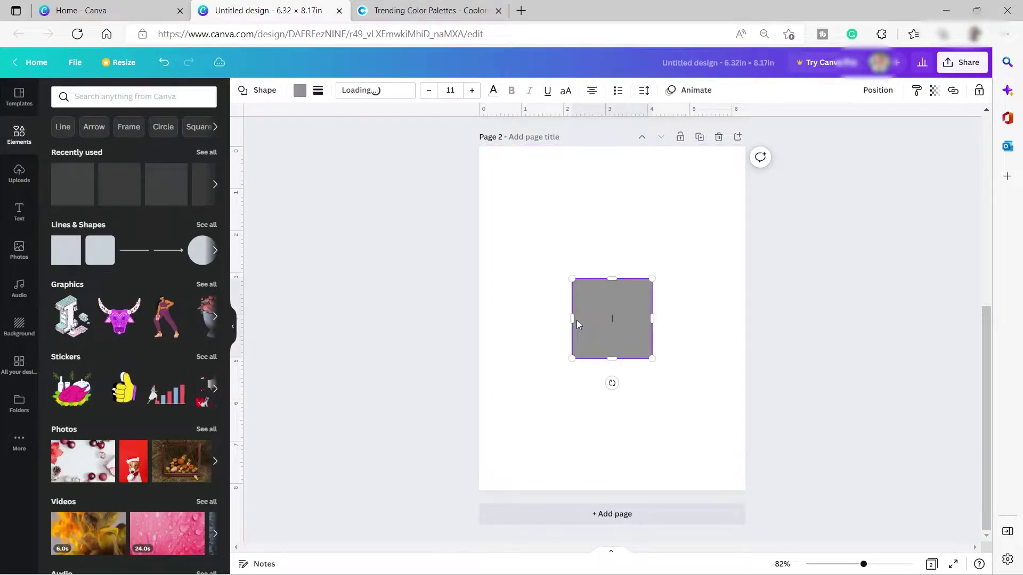
drag(572, 278, 482, 148)
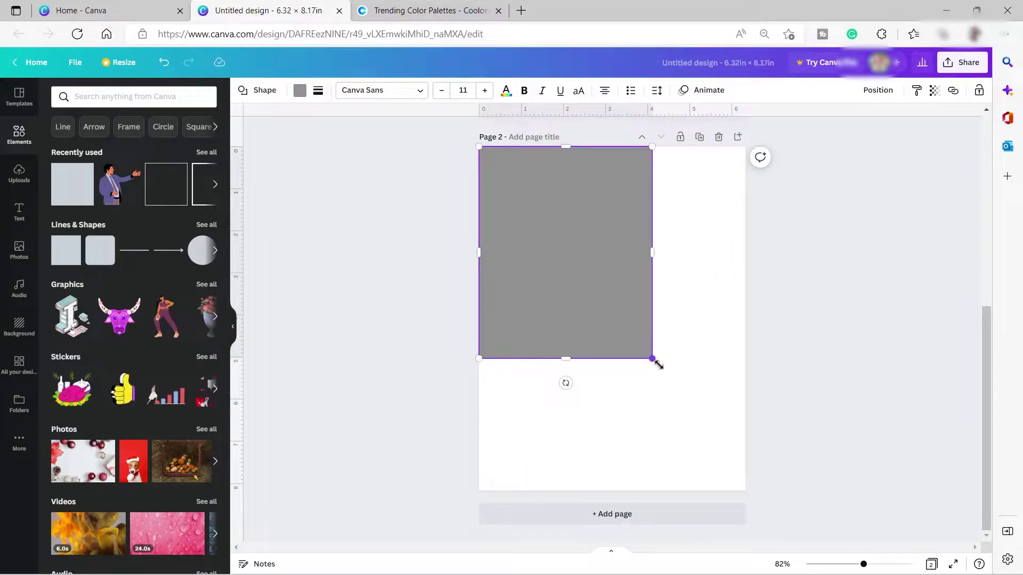
drag(653, 359, 727, 491)
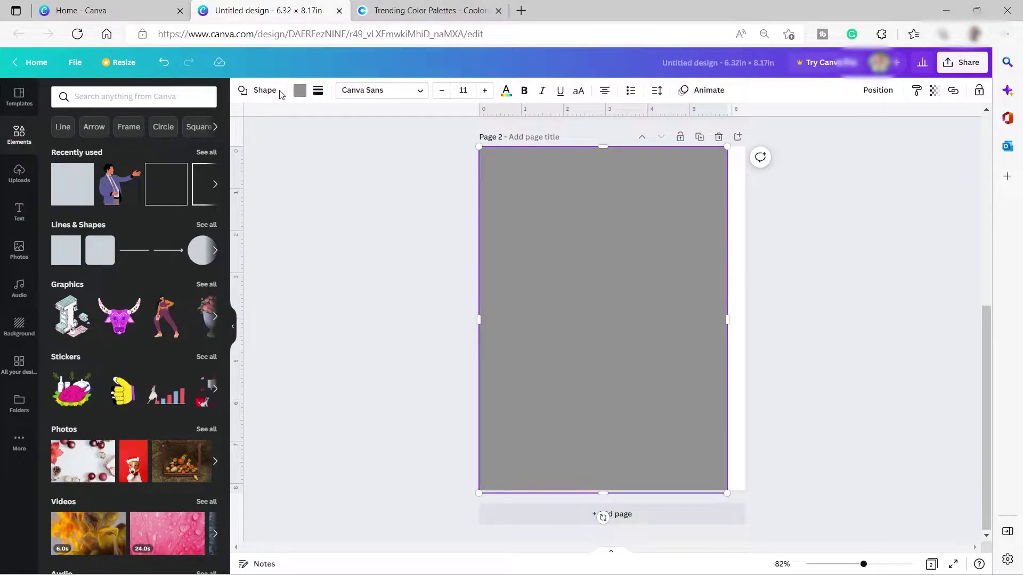
- Fill the rectangle with the palette's pink, #efb9d7
click(300, 92)
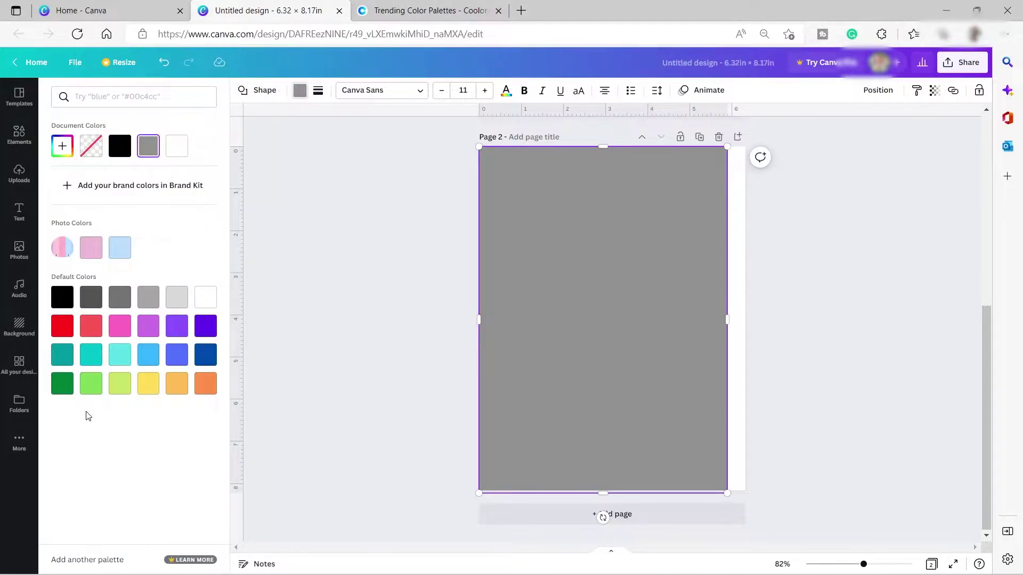
click(177, 297)
scroll(541, 282, up, 3)
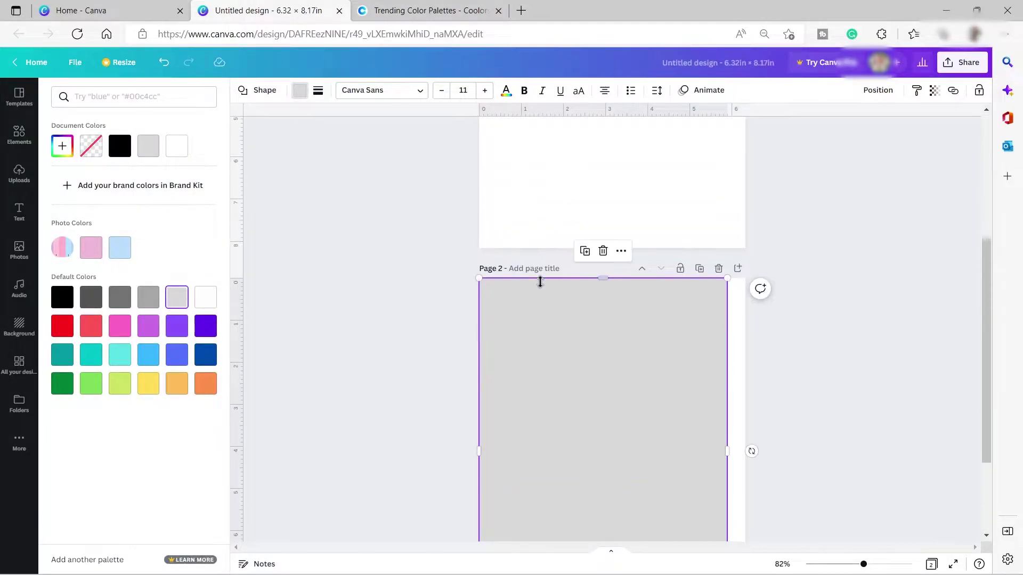
scroll(549, 286, down, 3)
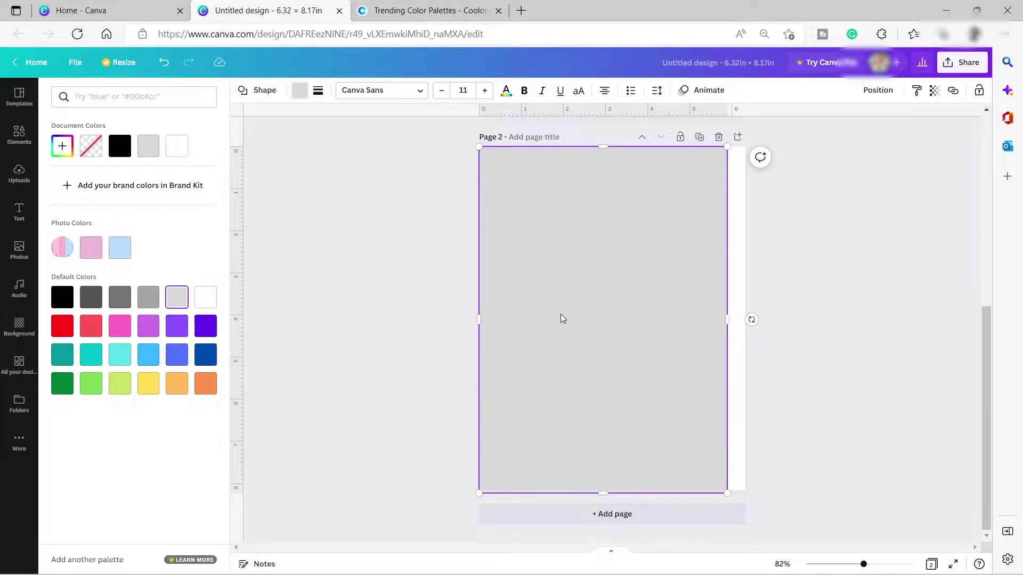
click(91, 252)
click(680, 257)
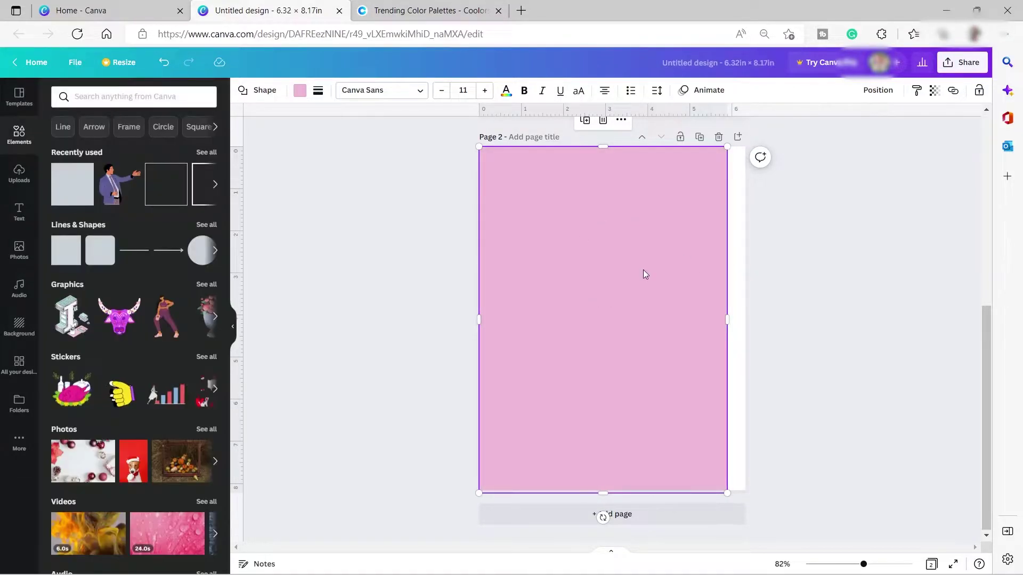
- Add a 'My Planner' heading set in the Playlist Script font
click(19, 212)
click(111, 176)
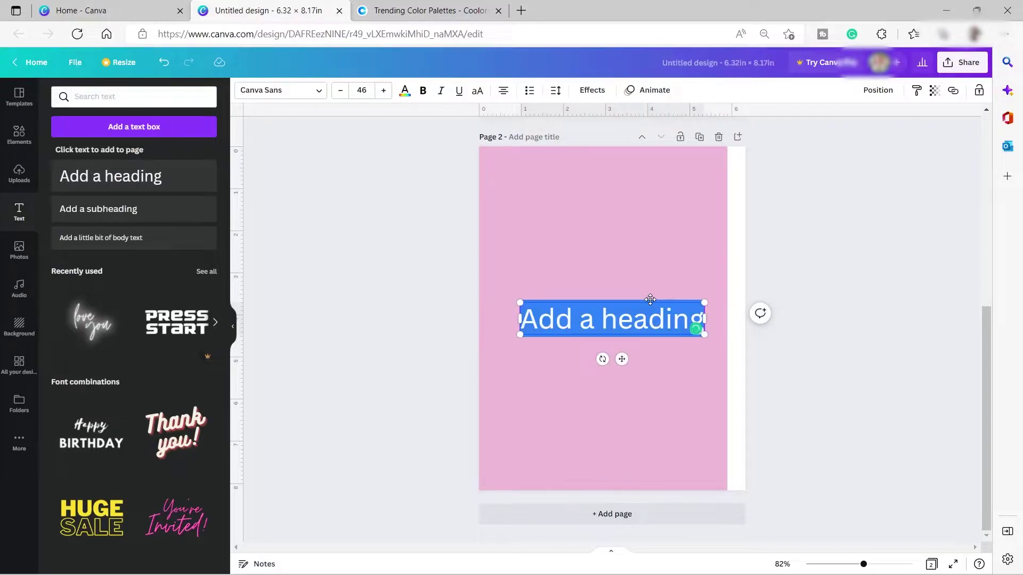
text(My Pla)
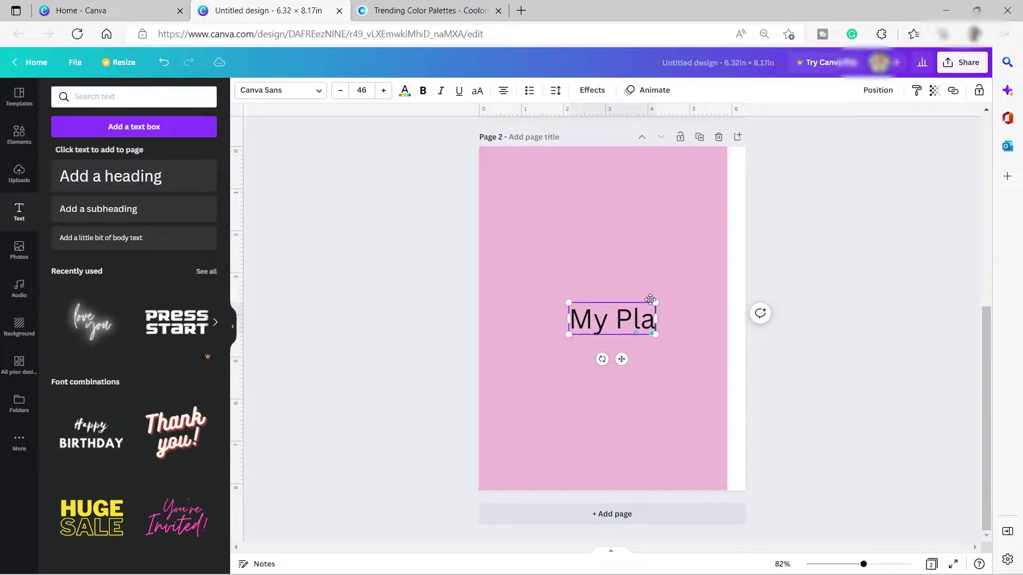
text(nner)
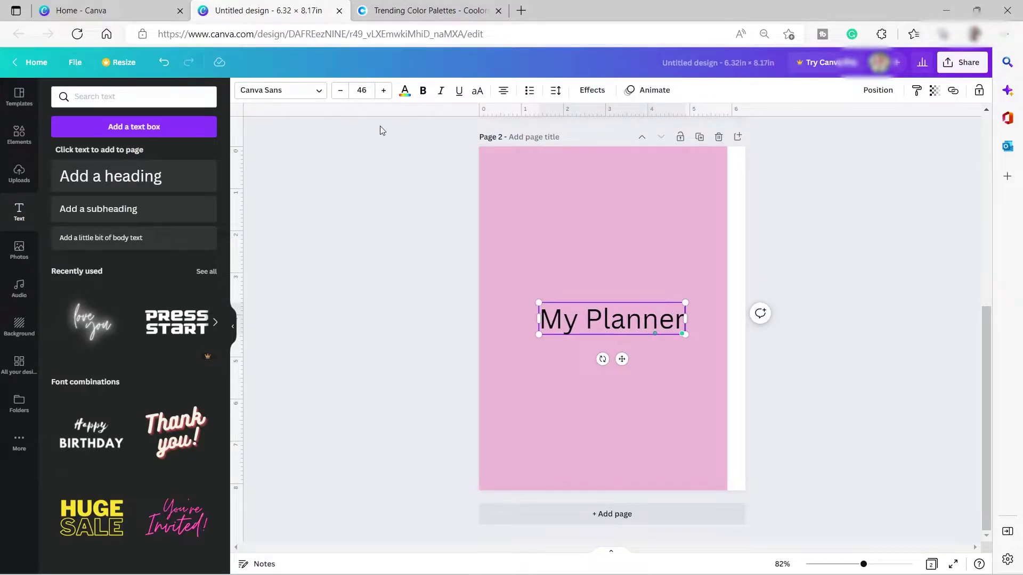
drag(552, 323, 692, 325)
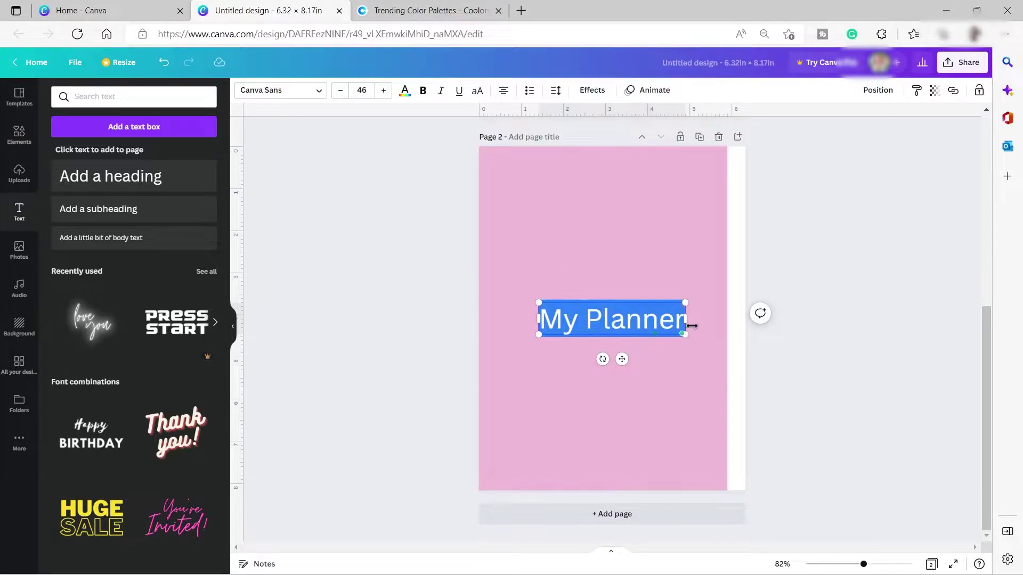
click(320, 92)
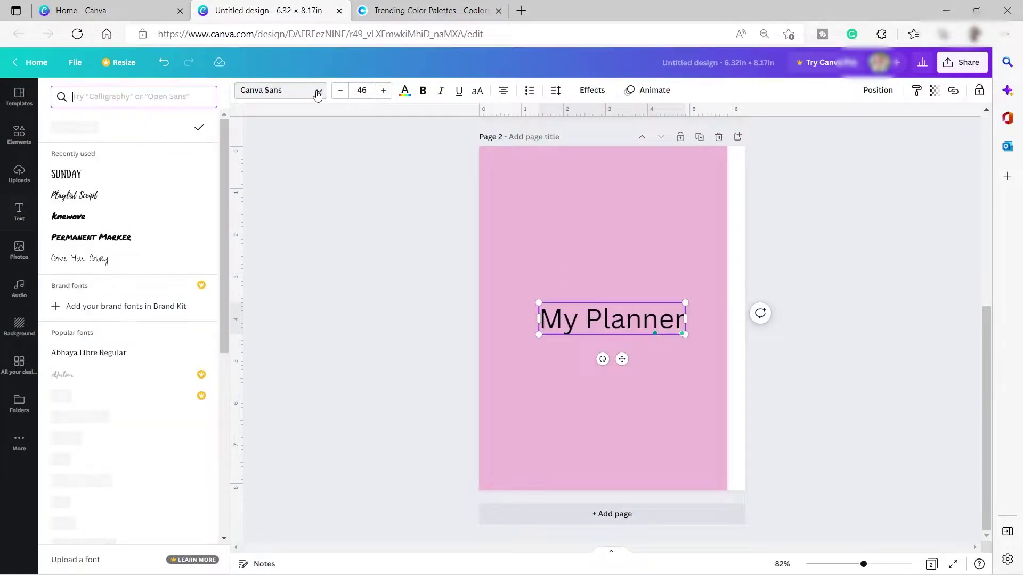
click(94, 201)
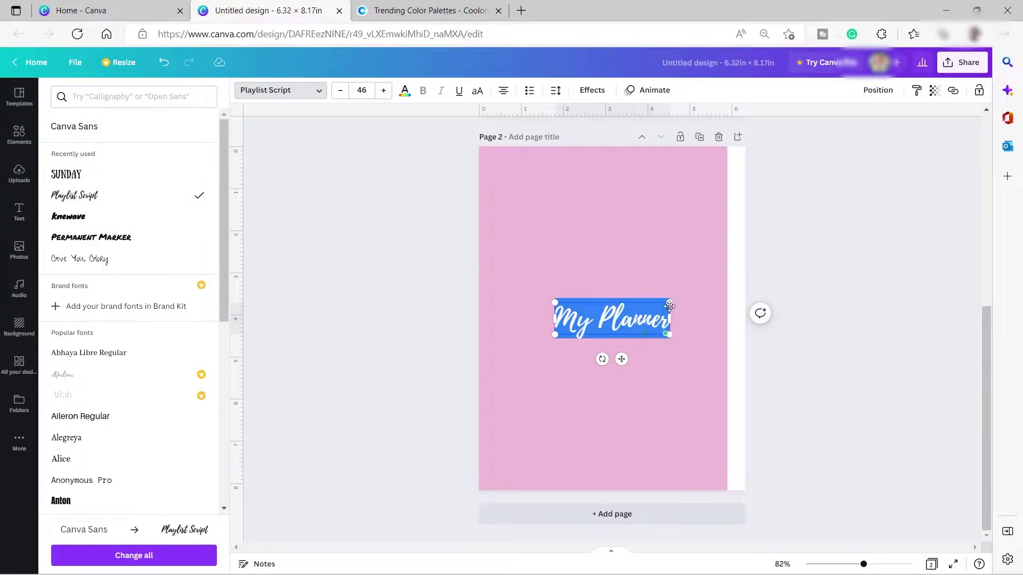
- Enlarge the title, move it near the page top and colour it dark grey
drag(670, 303, 704, 277)
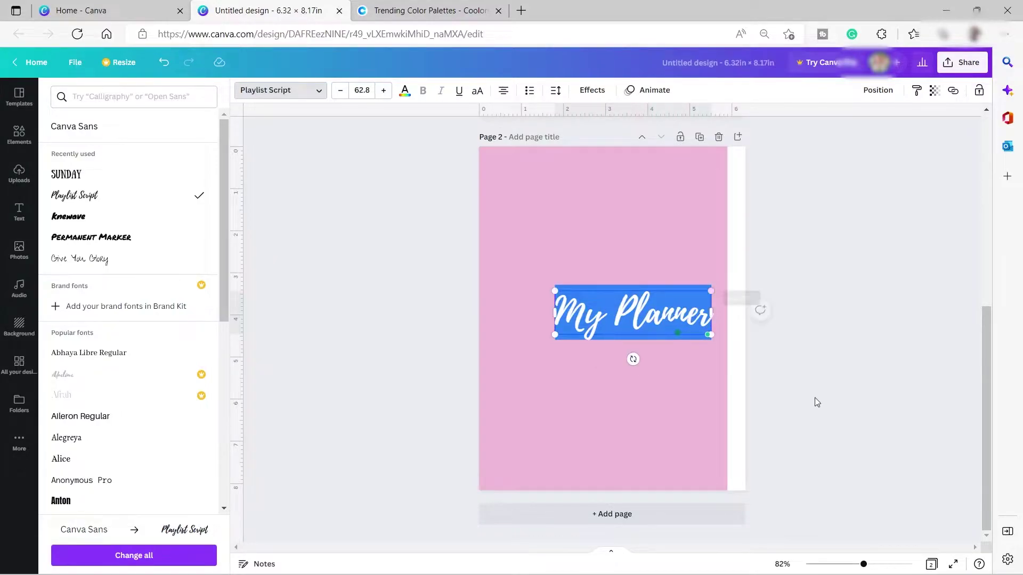
click(660, 367)
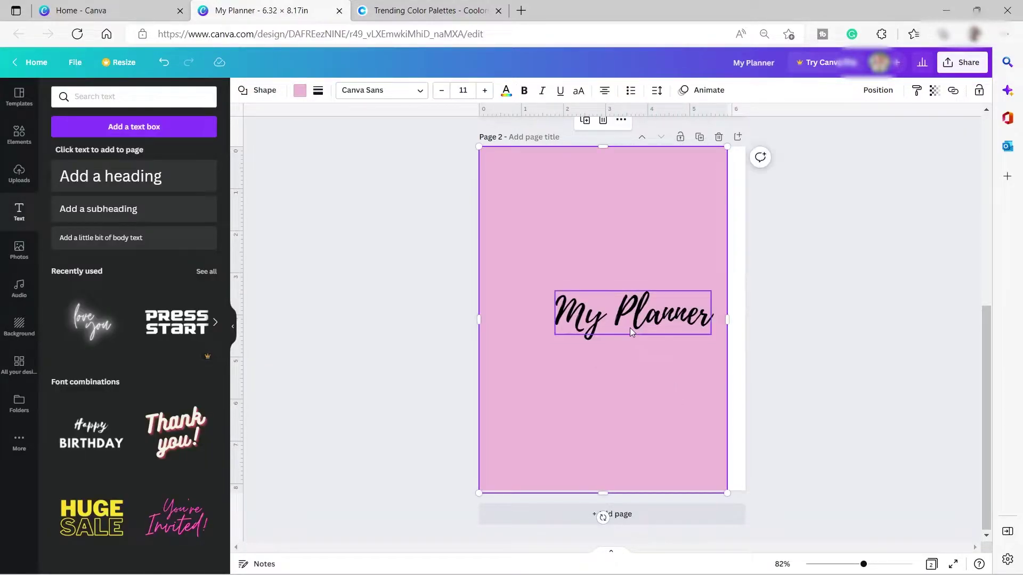
drag(630, 327, 597, 221)
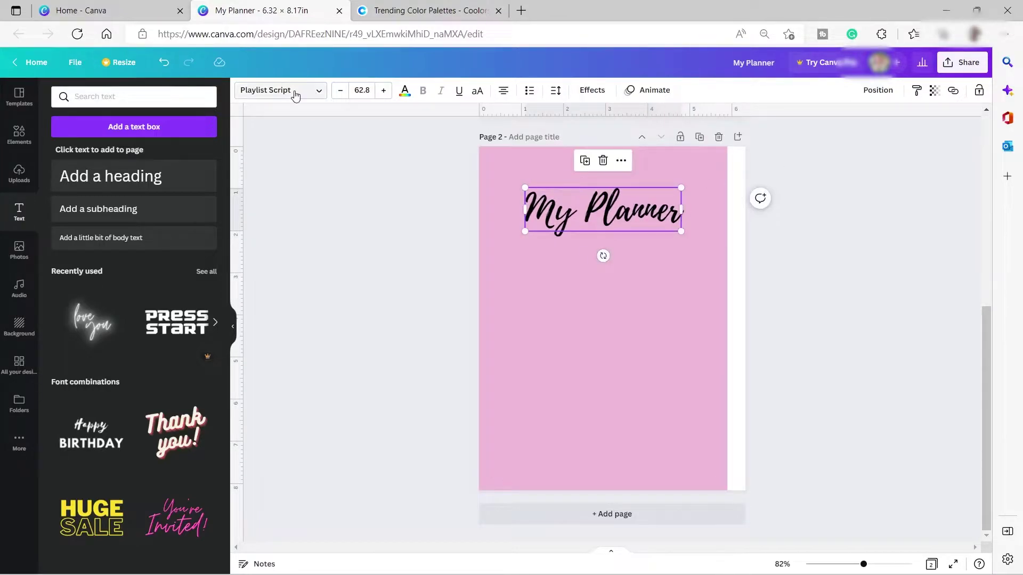
click(405, 92)
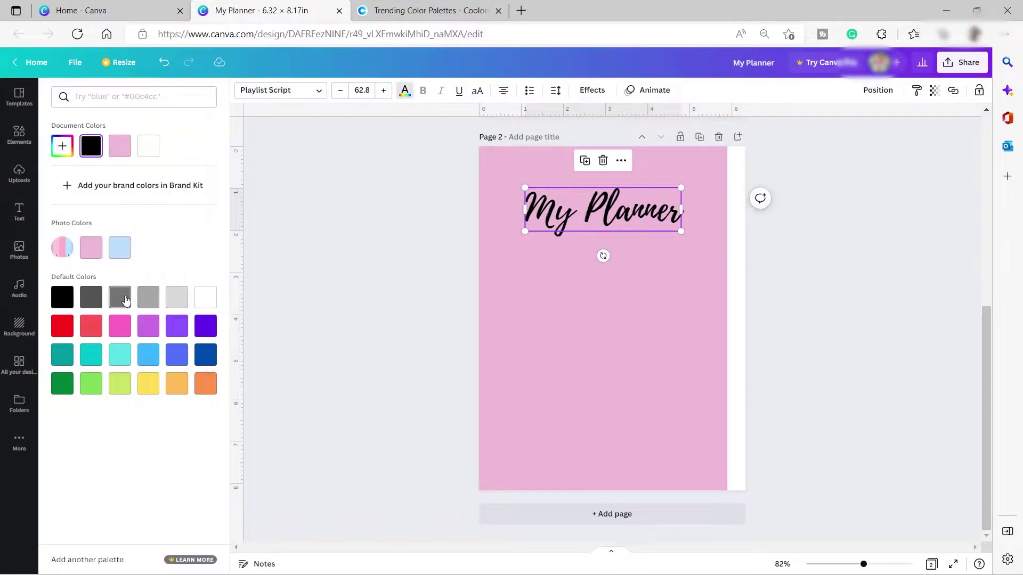
click(120, 296)
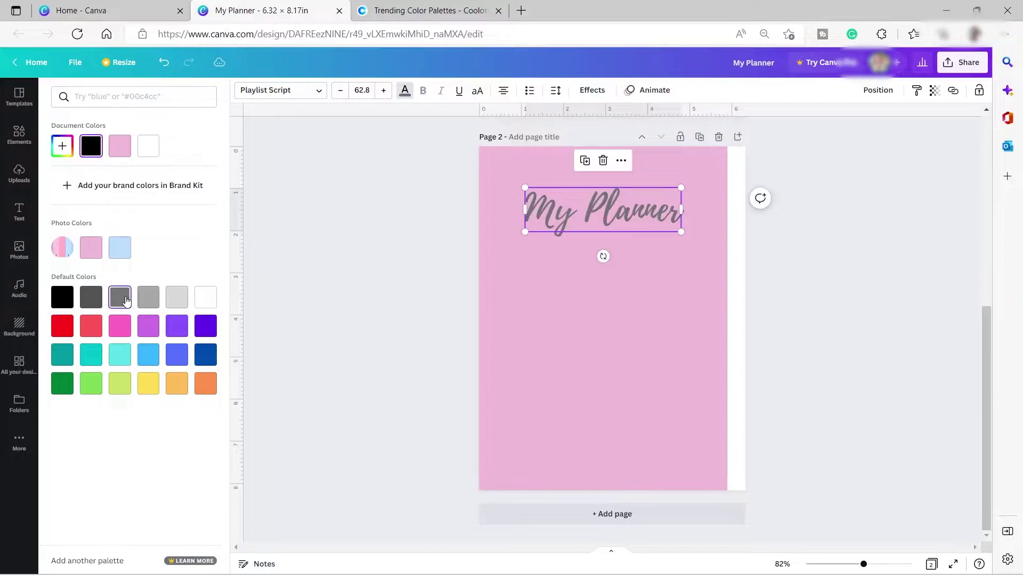
click(81, 307)
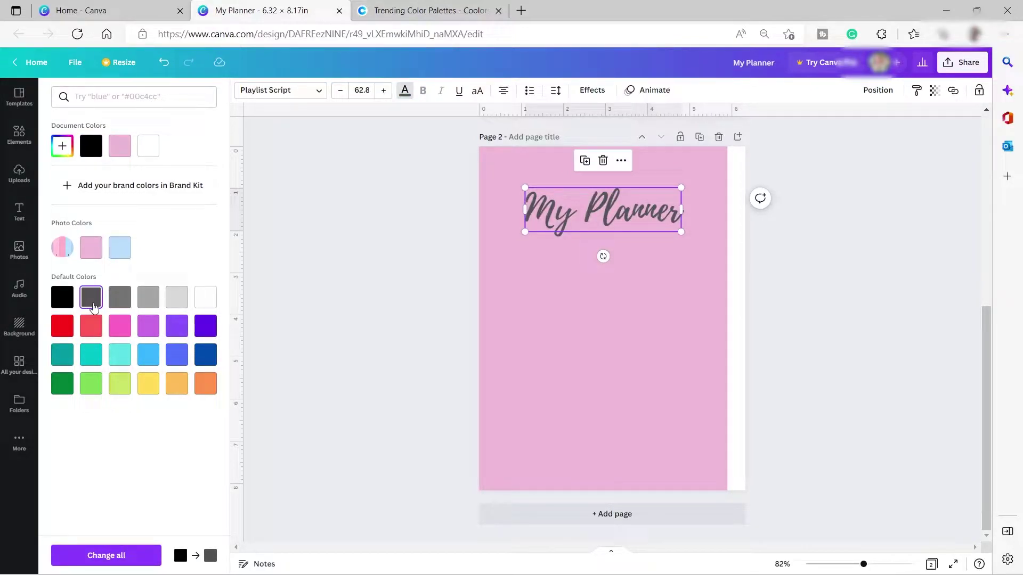
click(683, 299)
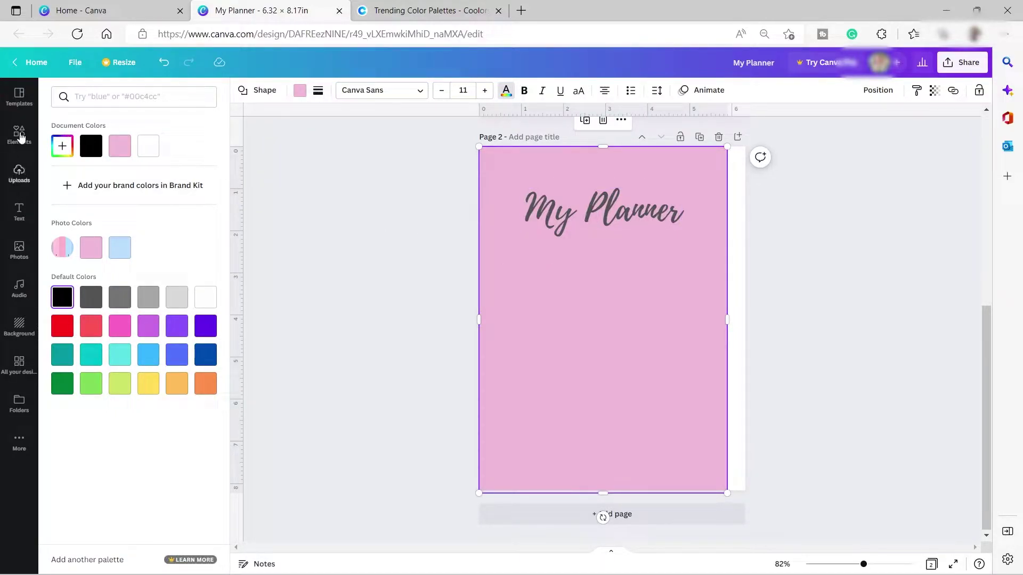
- Search elements for 'hex' and add the green hexagon to page 2
click(19, 213)
click(19, 136)
click(117, 97)
text(hex)
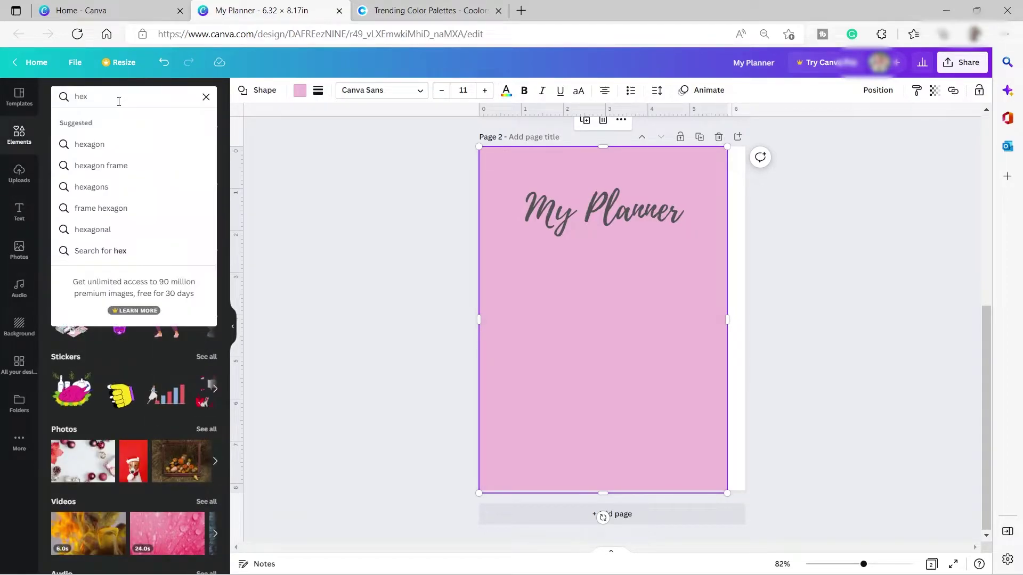
click(115, 147)
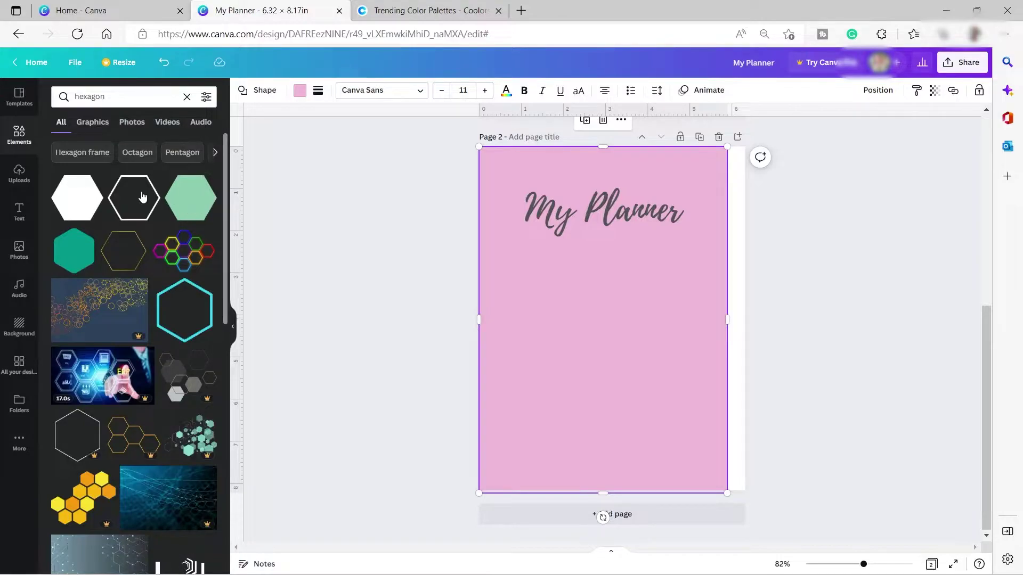
click(176, 208)
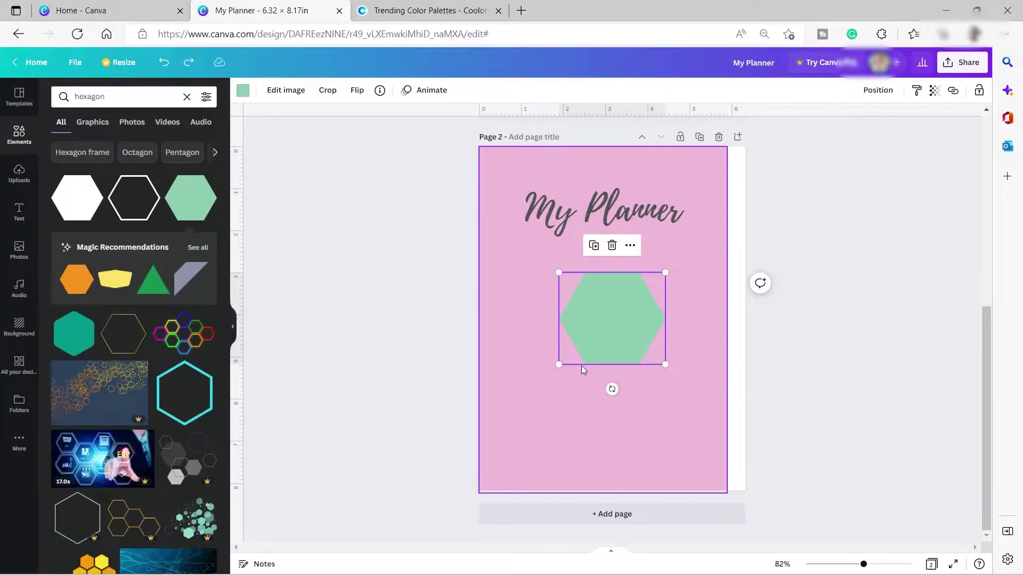
- Shrink the hexagon at the top-right corner and place a copy just below it
drag(612, 389, 507, 349)
key(ctrl+z)
drag(619, 326, 706, 221)
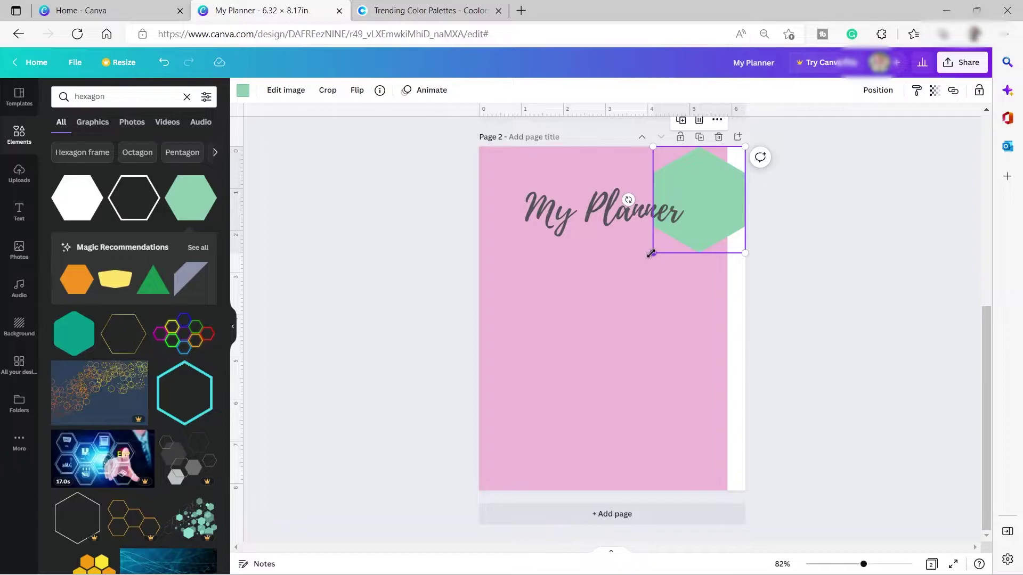
drag(652, 254, 705, 187)
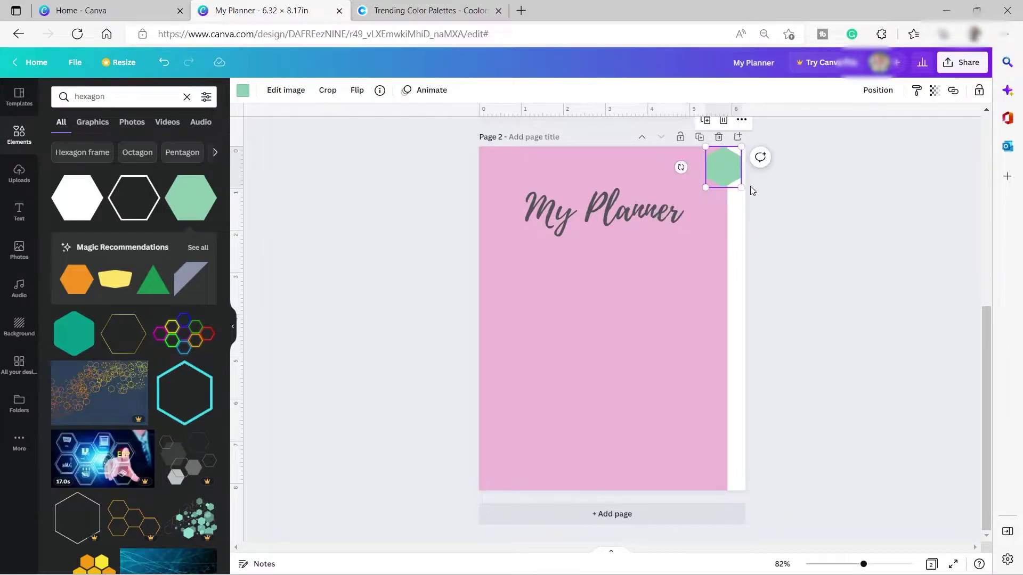
click(778, 193)
click(729, 177)
drag(729, 177, 723, 212)
- Duplicate the hexagon pair down the right edge to form a full column of tabs
click(805, 221)
click(727, 176)
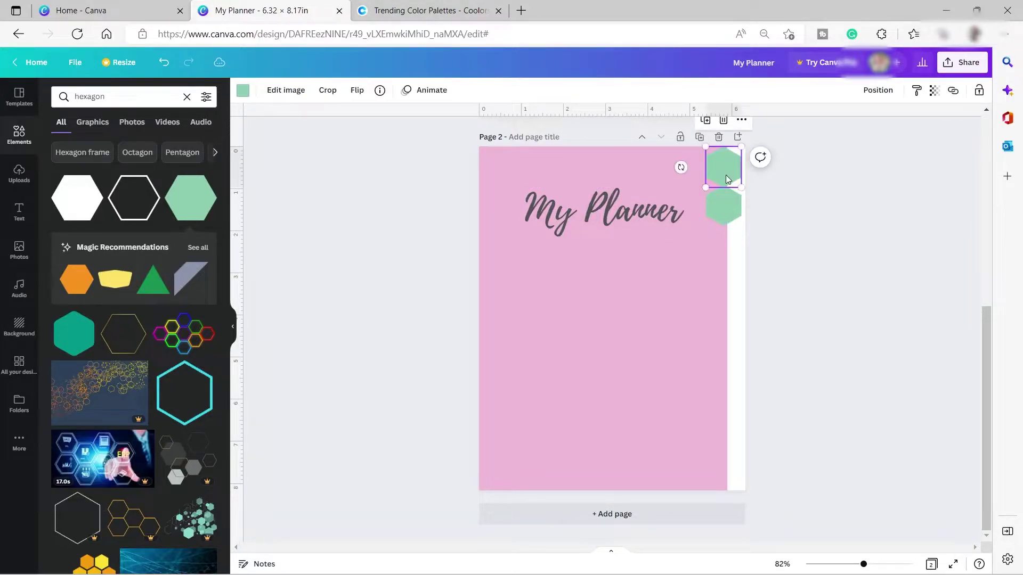
shift+click(731, 208)
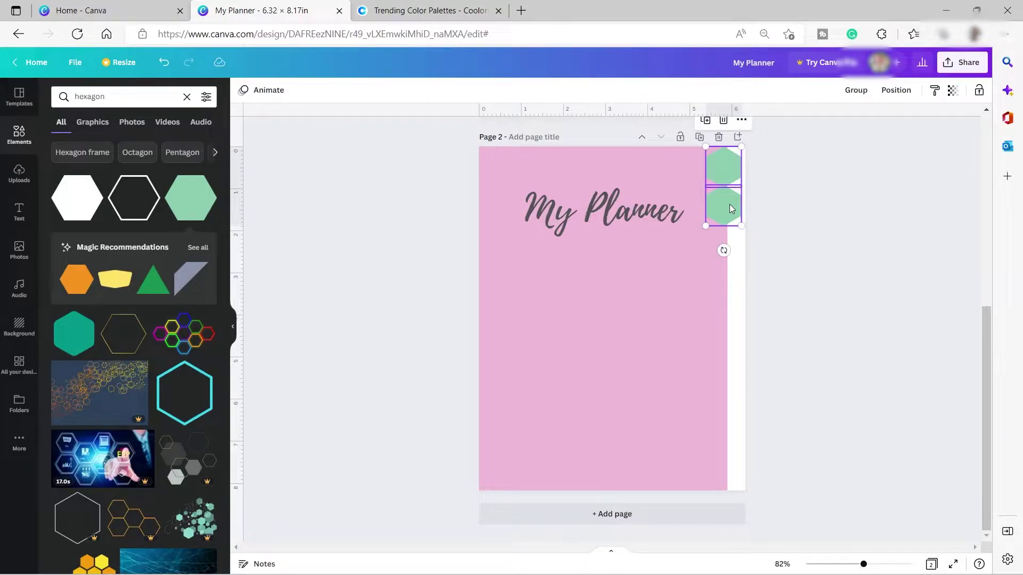
drag(730, 203, 721, 428)
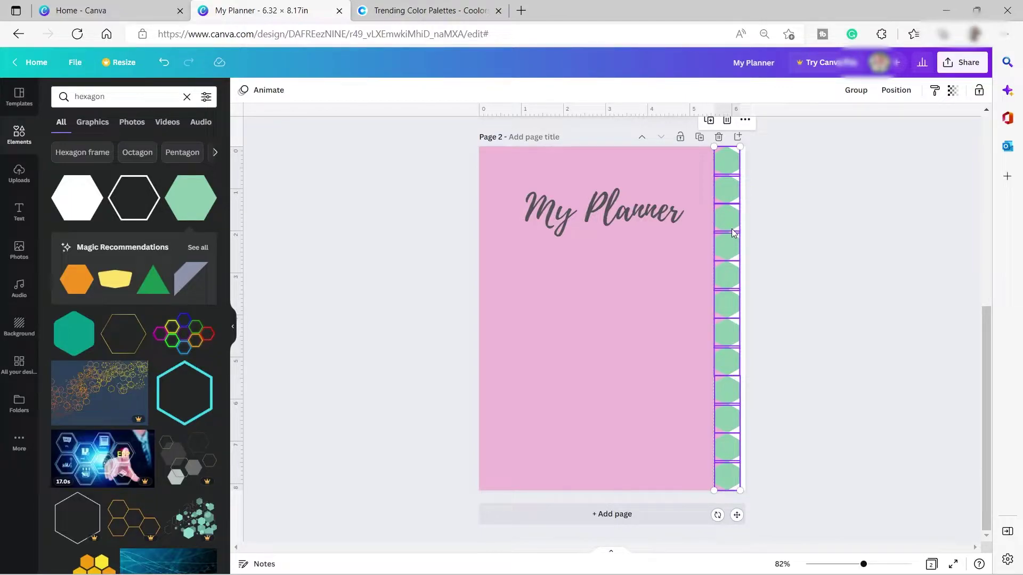
- Send the hexagon column behind the pink page, then select the purple and light-blue tabs
click(897, 91)
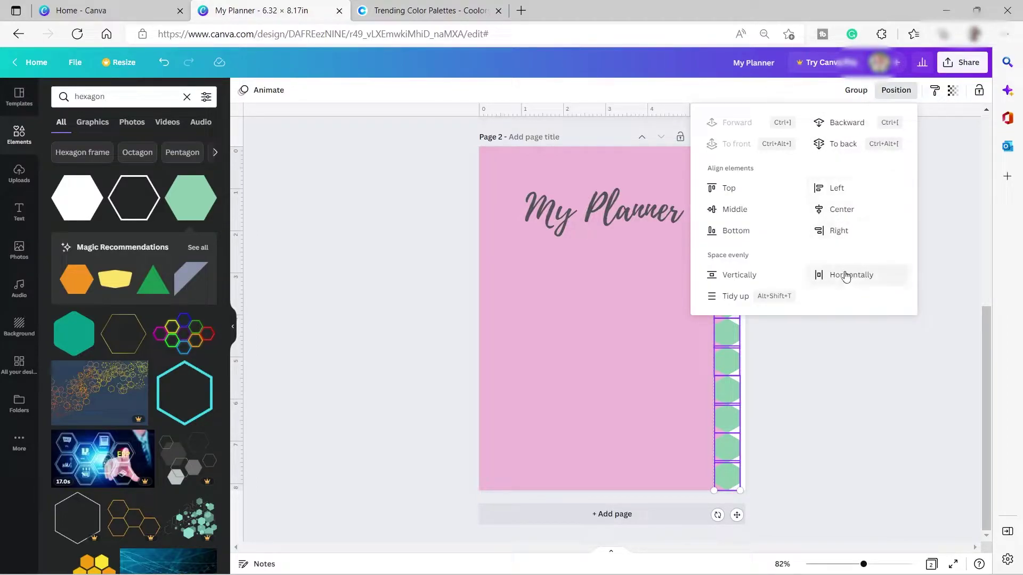
click(838, 149)
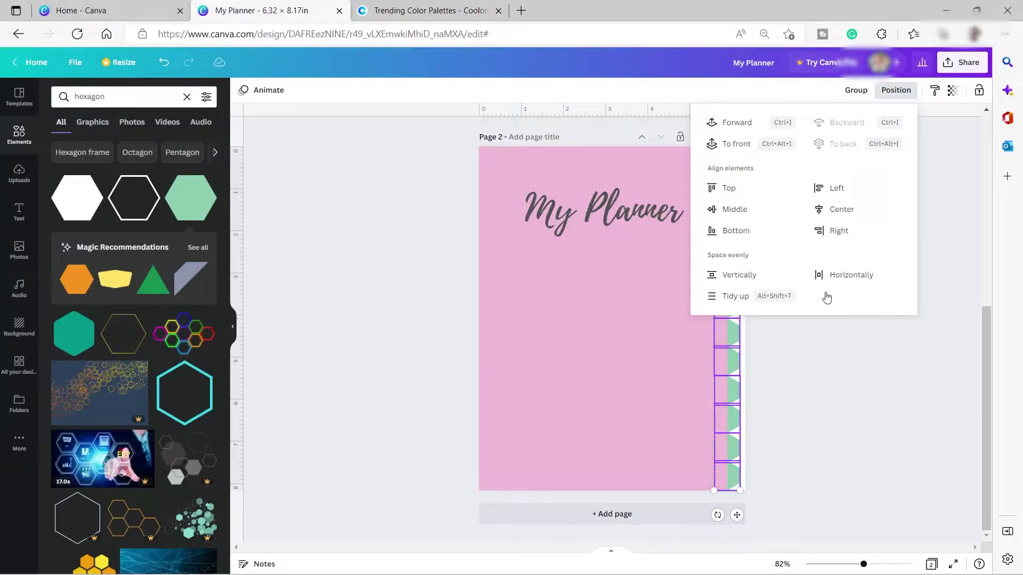
key(Escape)
click(686, 393)
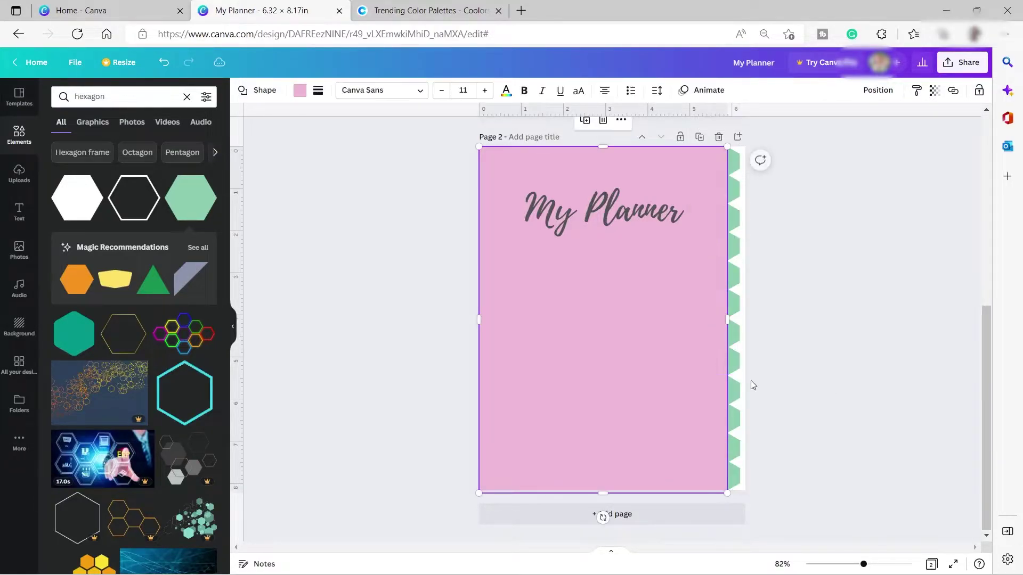
click(752, 385)
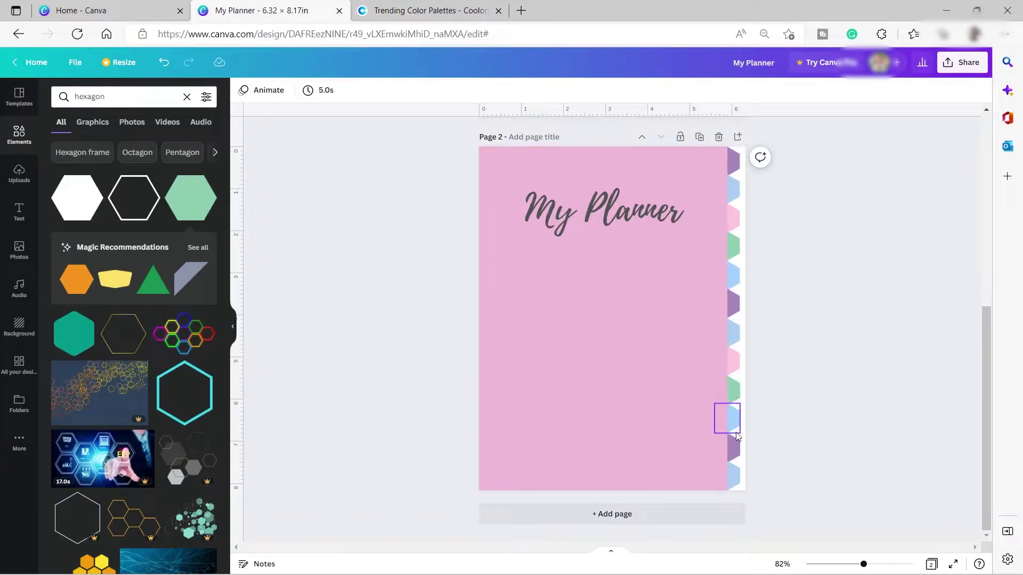
click(733, 171)
click(731, 189)
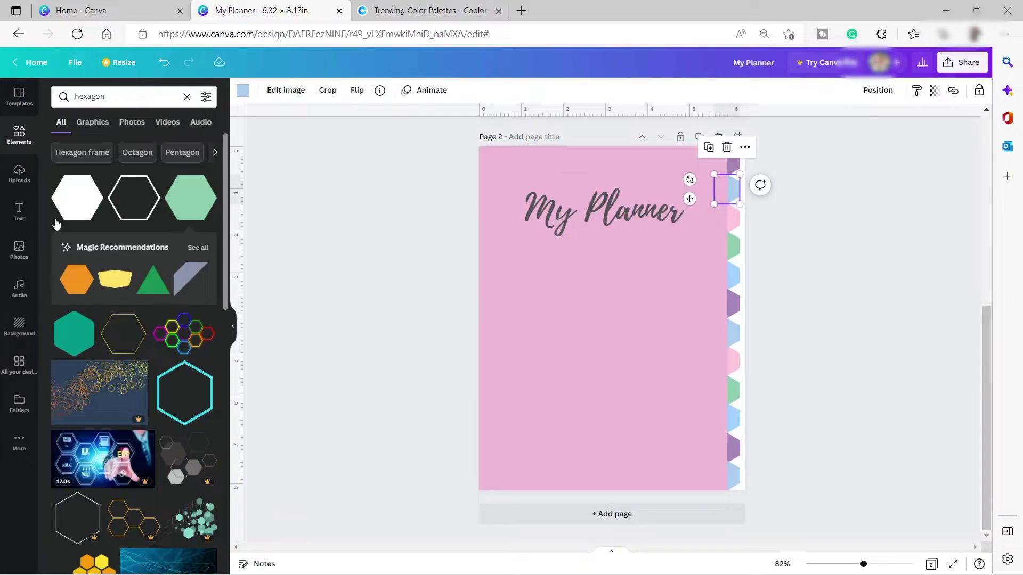
- Add a 'Jan' text box at the right edge and increase its font size
click(19, 212)
click(131, 128)
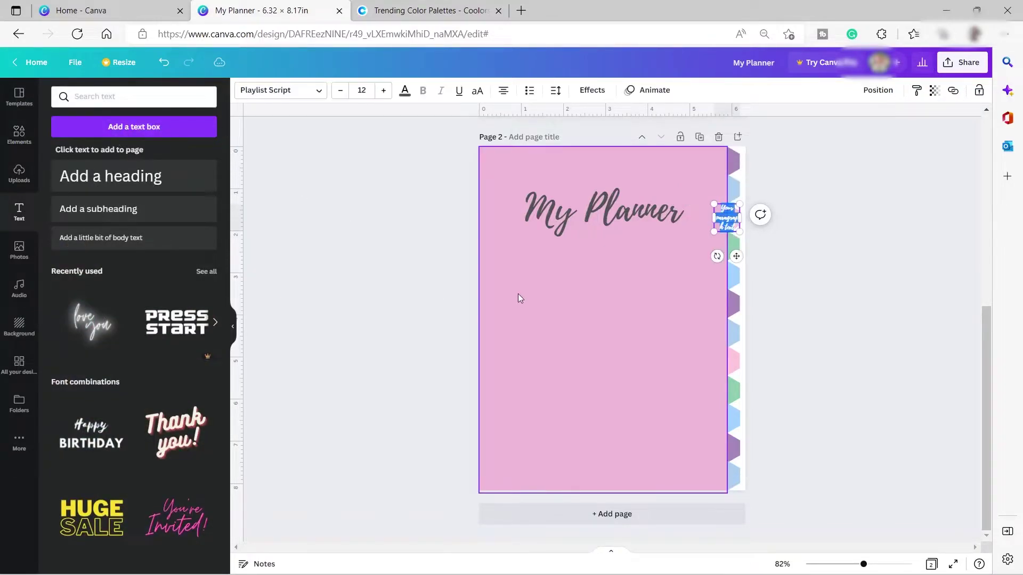
text(Jan)
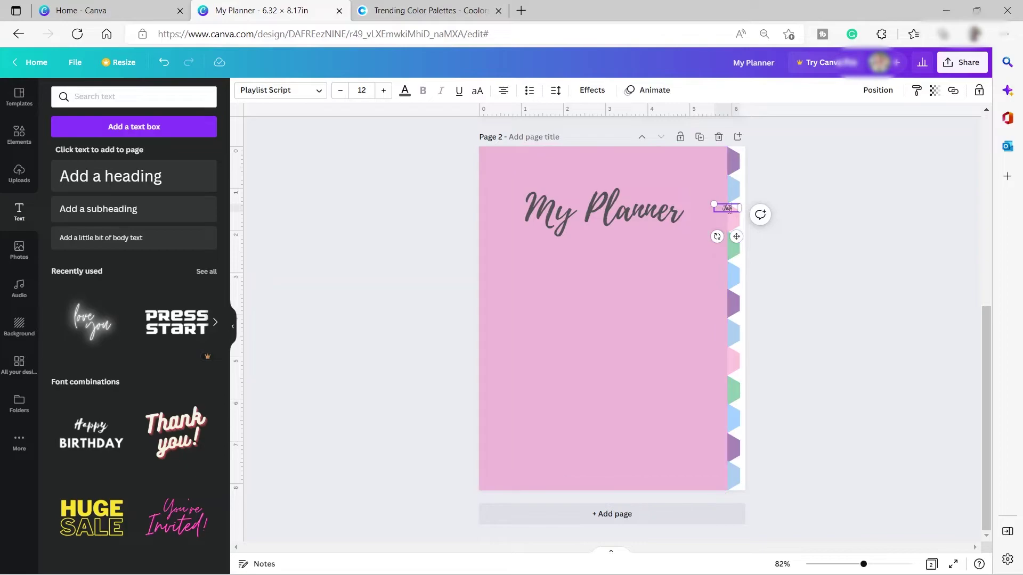
click(383, 90)
click(384, 90)
click(384, 90)
click(383, 90)
click(384, 90)
click(384, 90)
click(383, 90)
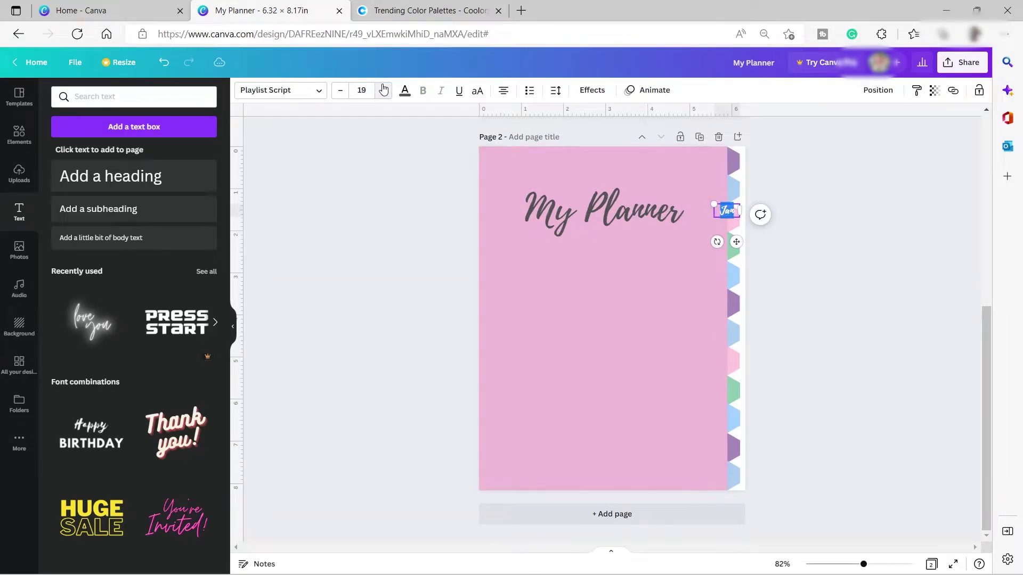
click(701, 309)
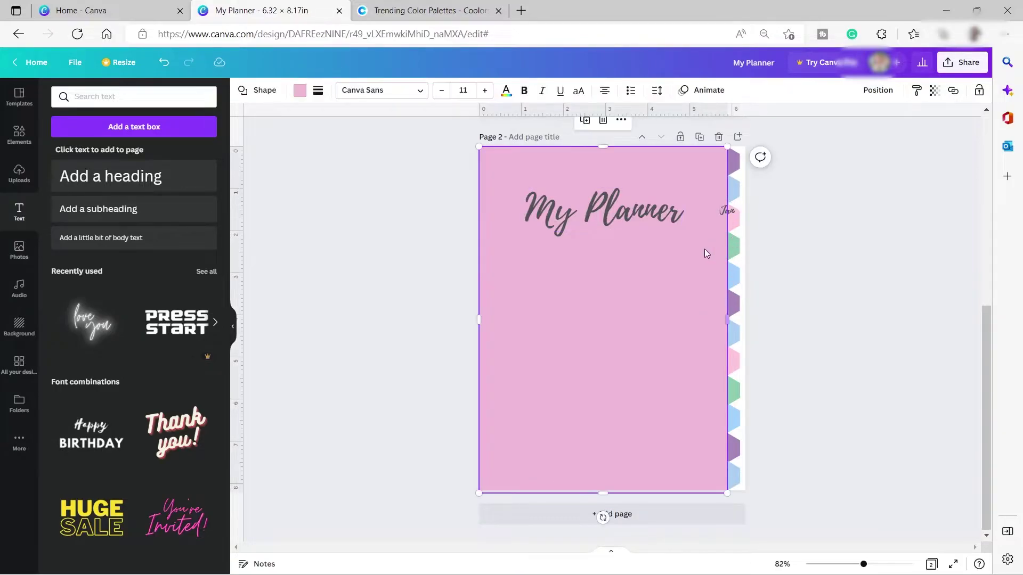
- Rotate the Jan label to run vertically and make its text white
click(723, 214)
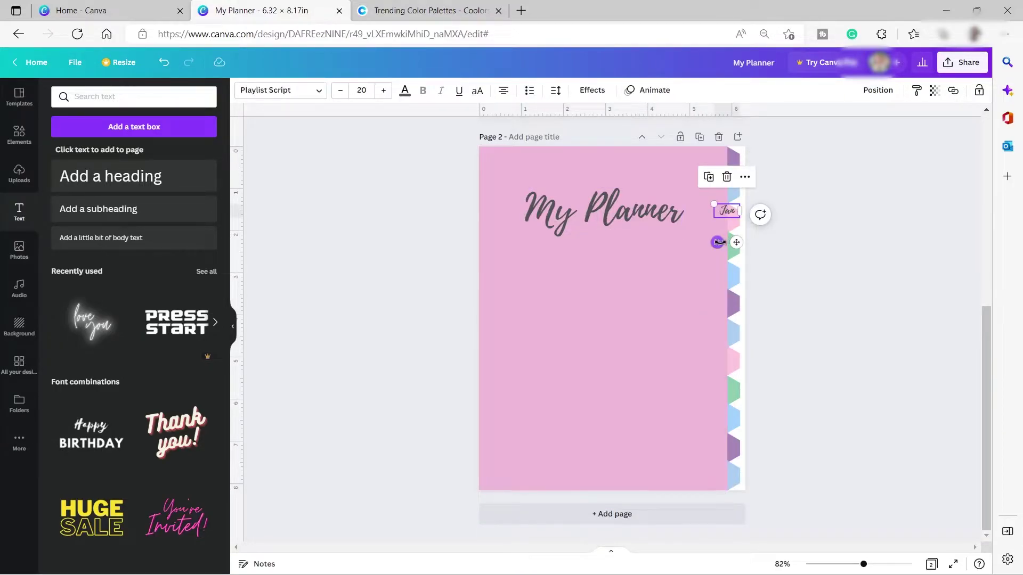
drag(720, 241, 702, 173)
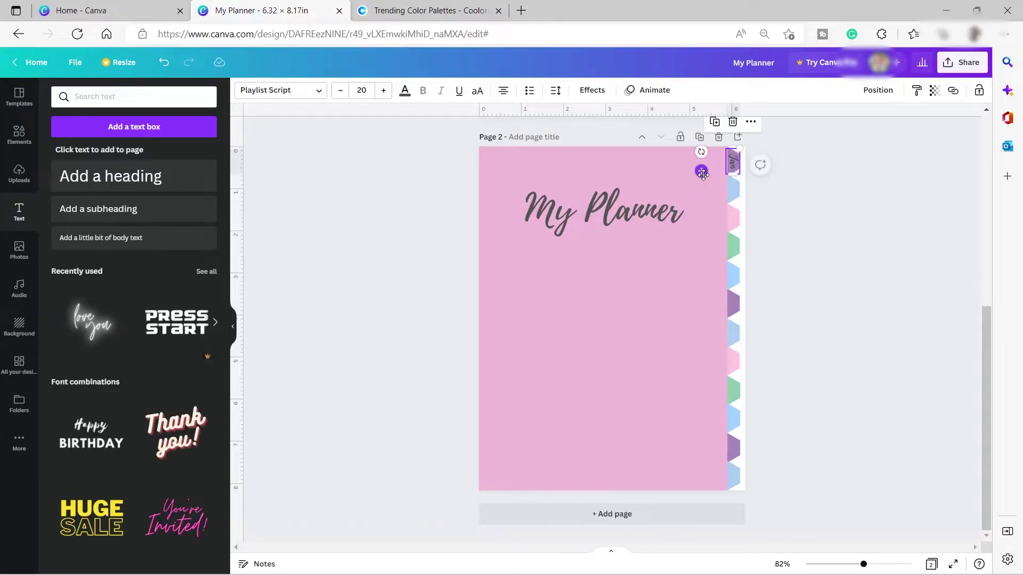
click(404, 91)
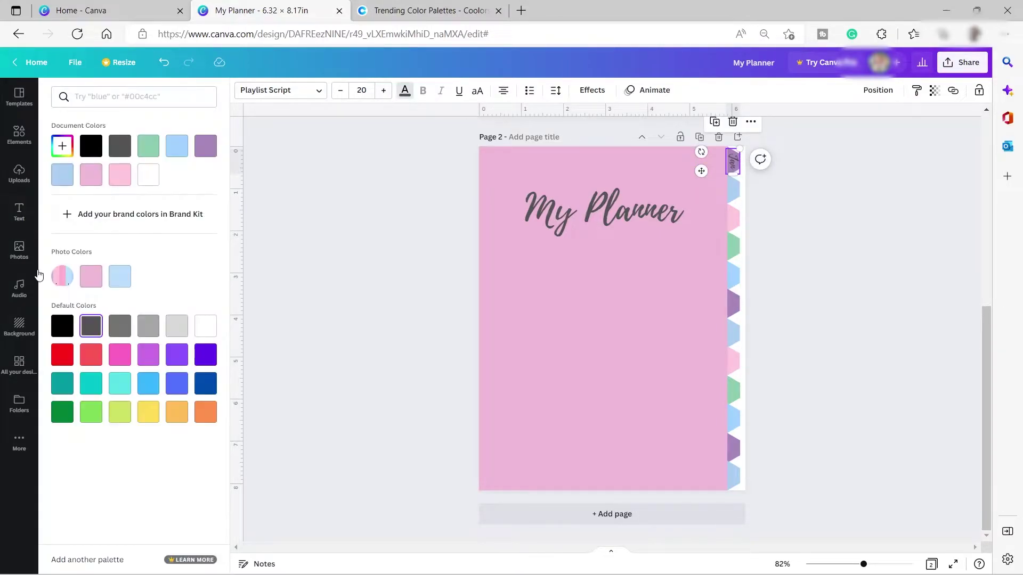
click(147, 177)
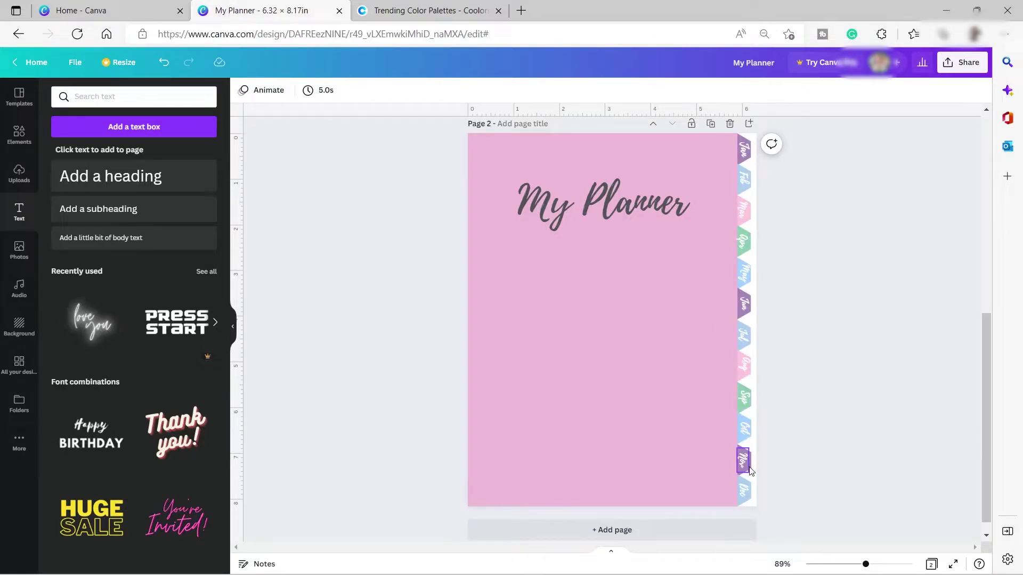
scroll(772, 431, down, 1)
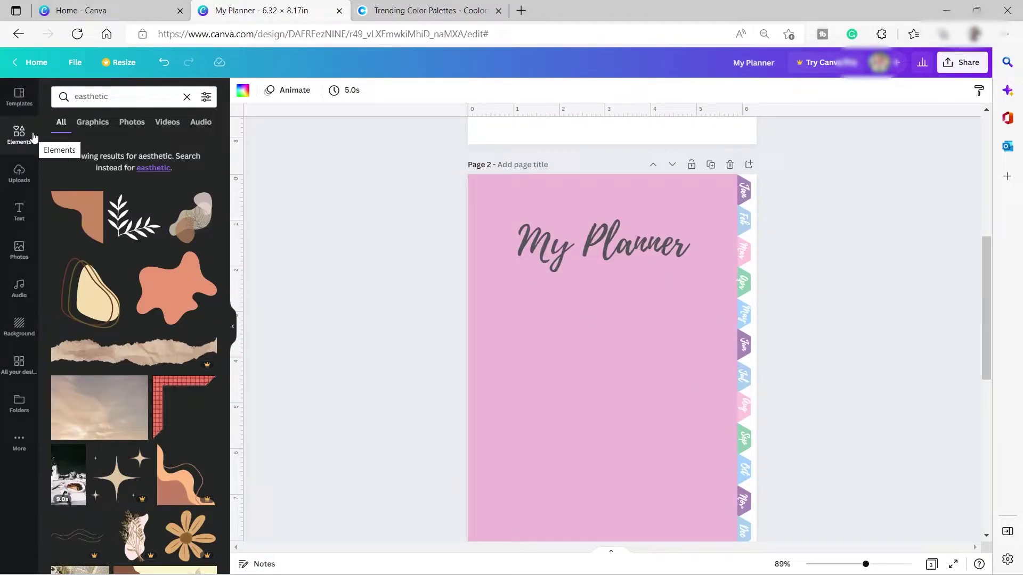
- Add the beige blob and leaf-branch graphics beneath the My Planner title
click(91, 290)
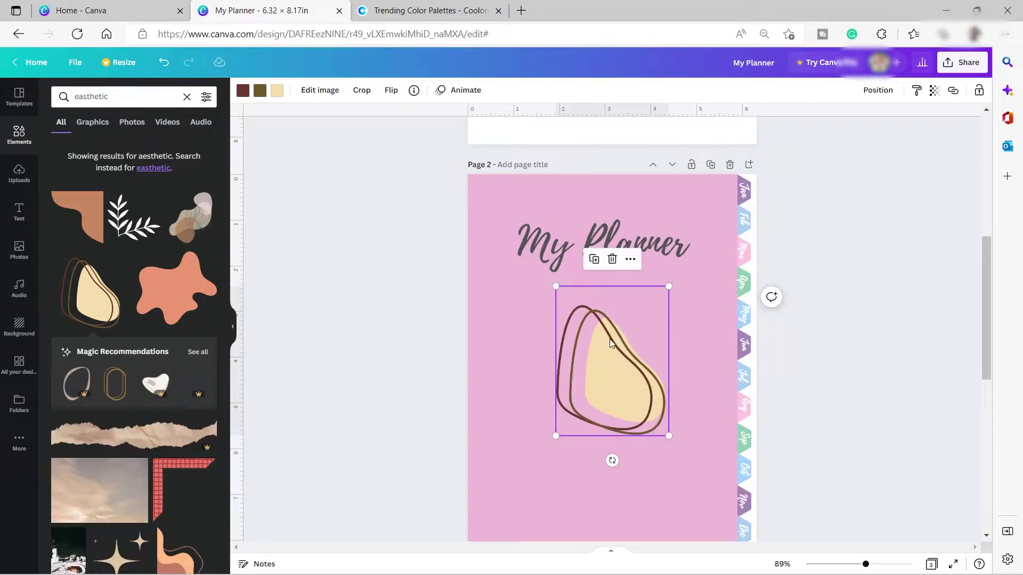
drag(595, 363, 552, 376)
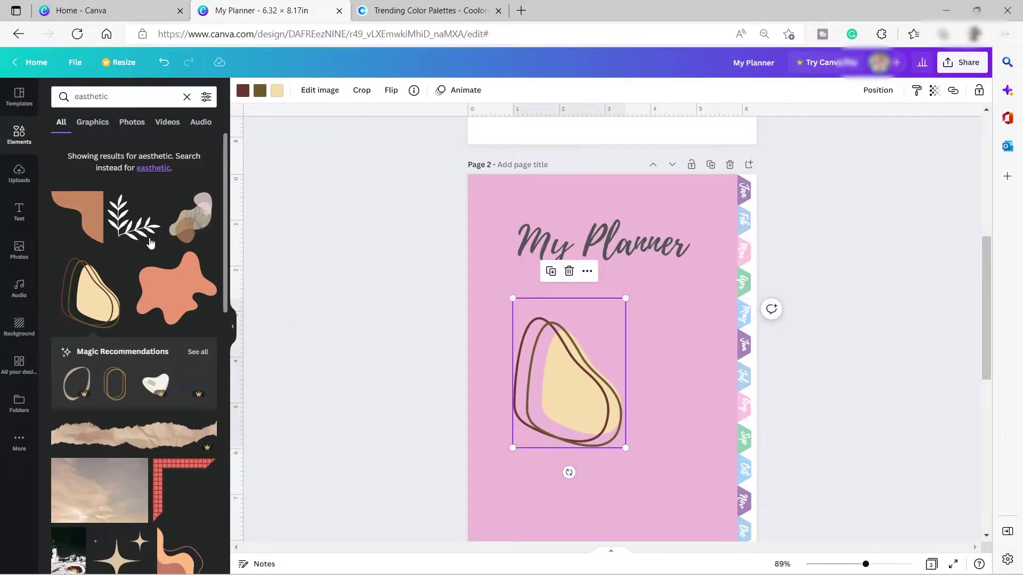
click(191, 217)
drag(133, 217, 677, 395)
drag(661, 453, 654, 445)
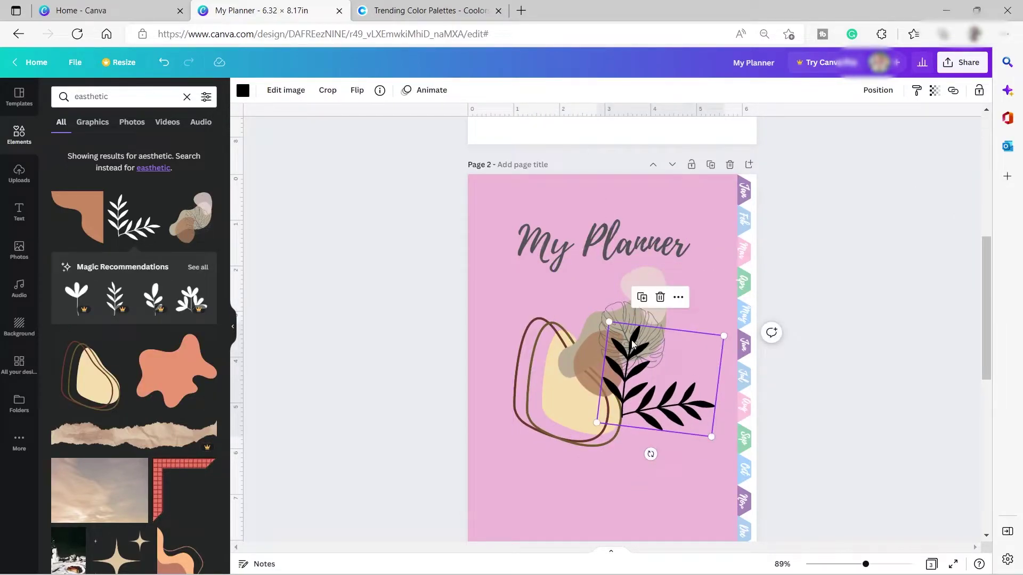
- Select the blob, outline and leaf graphics together and lower their transparency
click(618, 302)
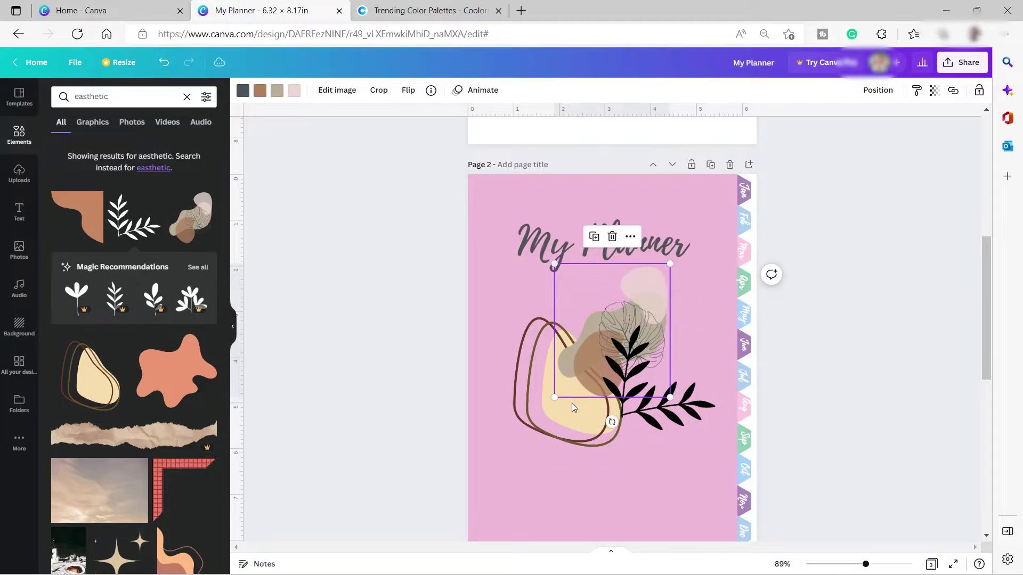
click(567, 417)
shift+click(650, 421)
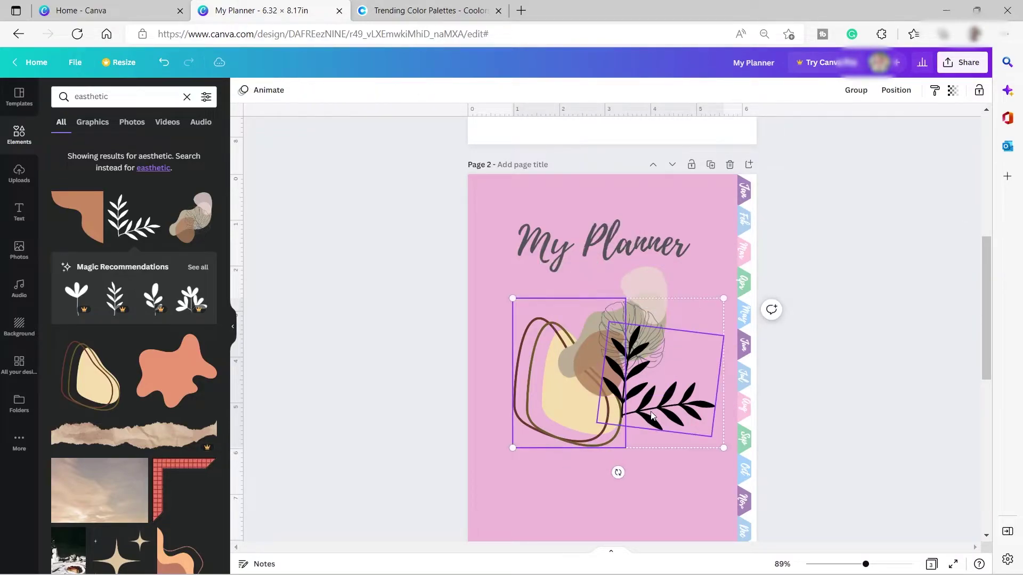
shift+click(640, 308)
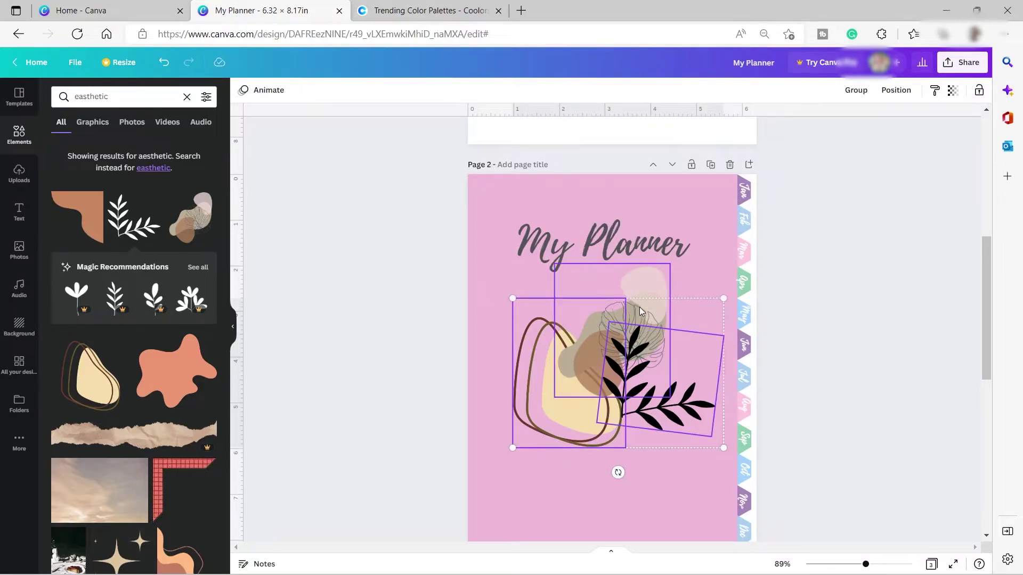
click(953, 92)
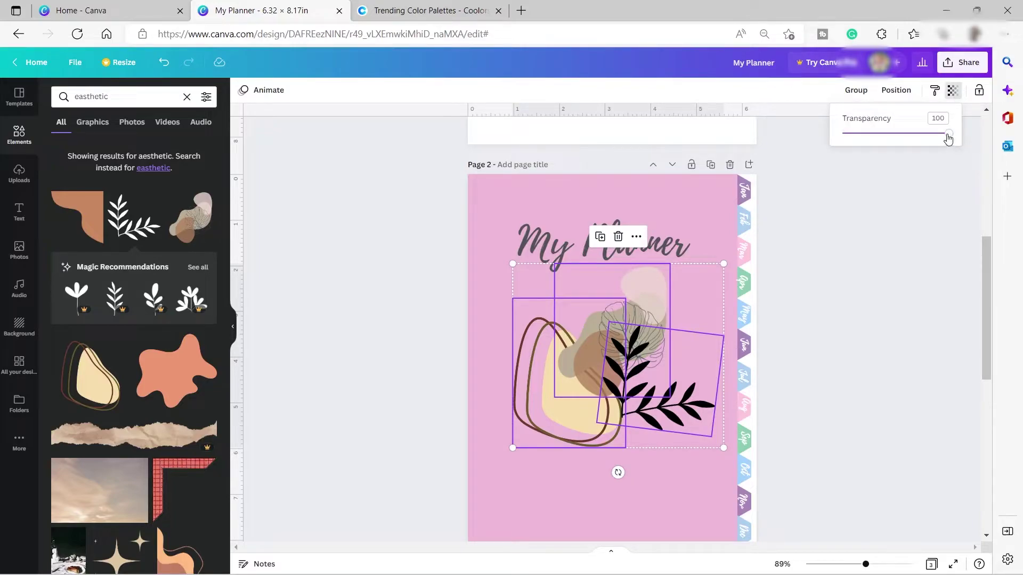
drag(947, 139, 902, 137)
scroll(612, 320, down, 4)
scroll(133, 320, down, 4)
scroll(69, 242, up, 4)
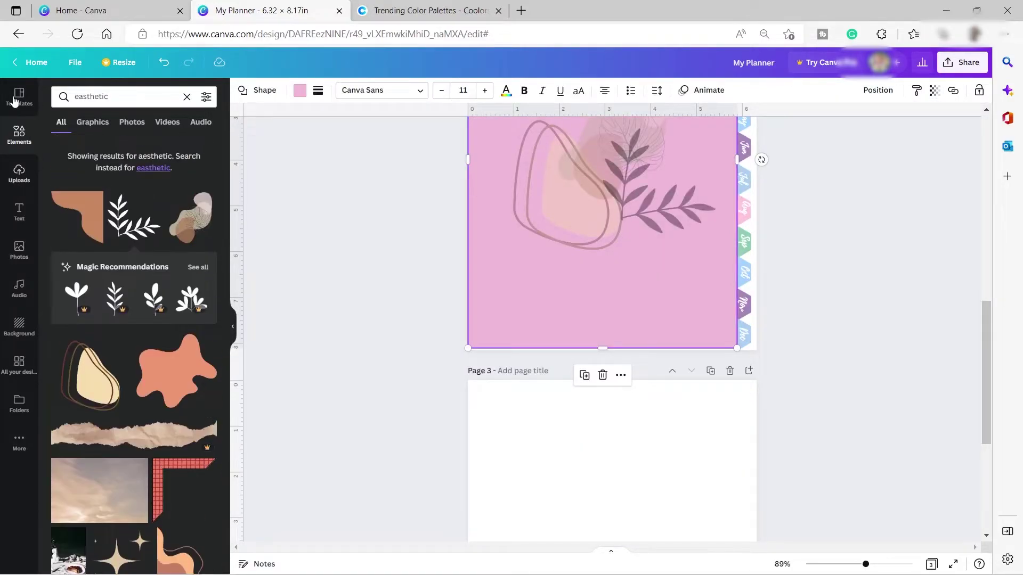
- Add the 2023 Calendar template as a new page and select its twelve-month grid
click(15, 99)
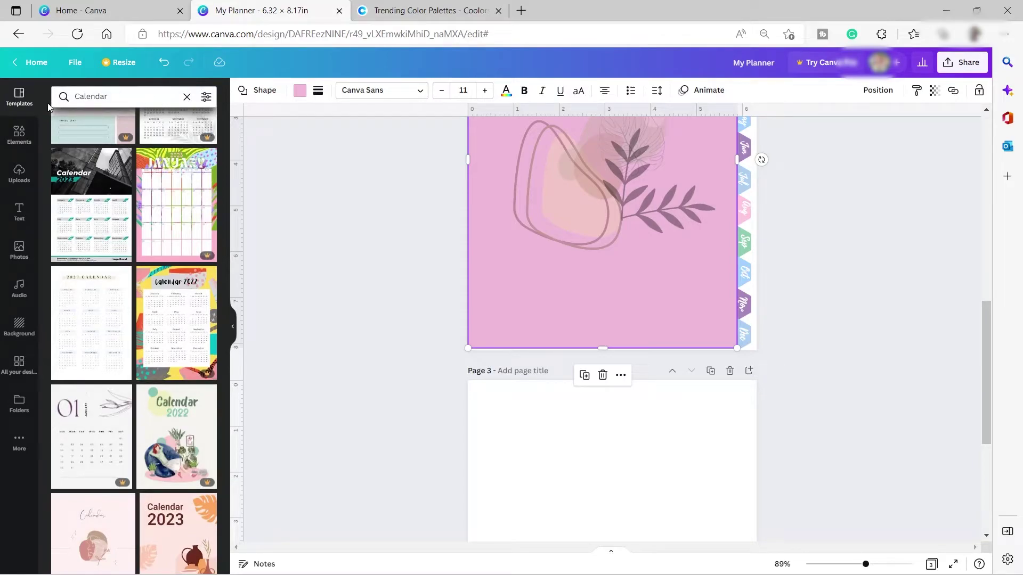
click(110, 357)
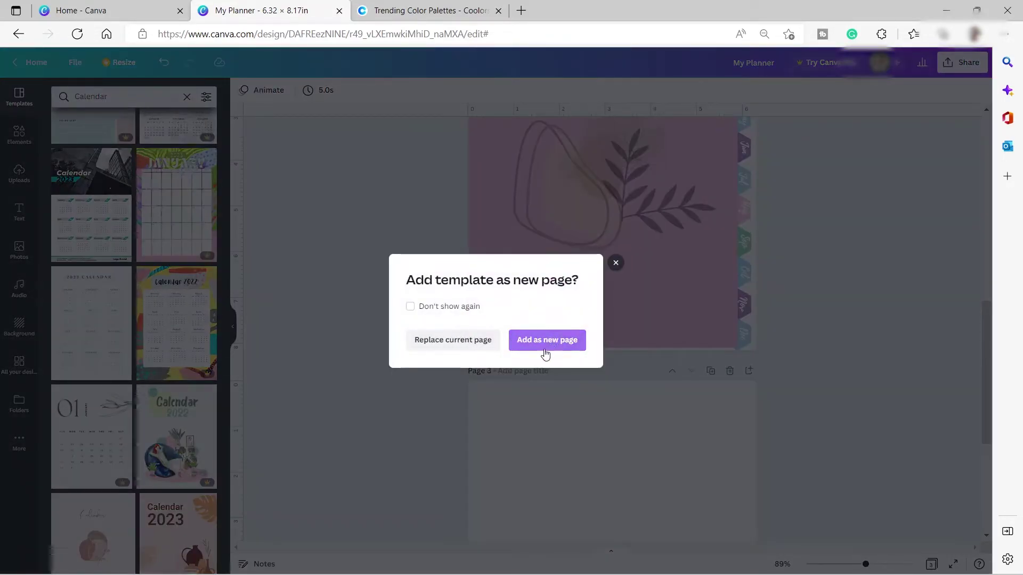
click(572, 351)
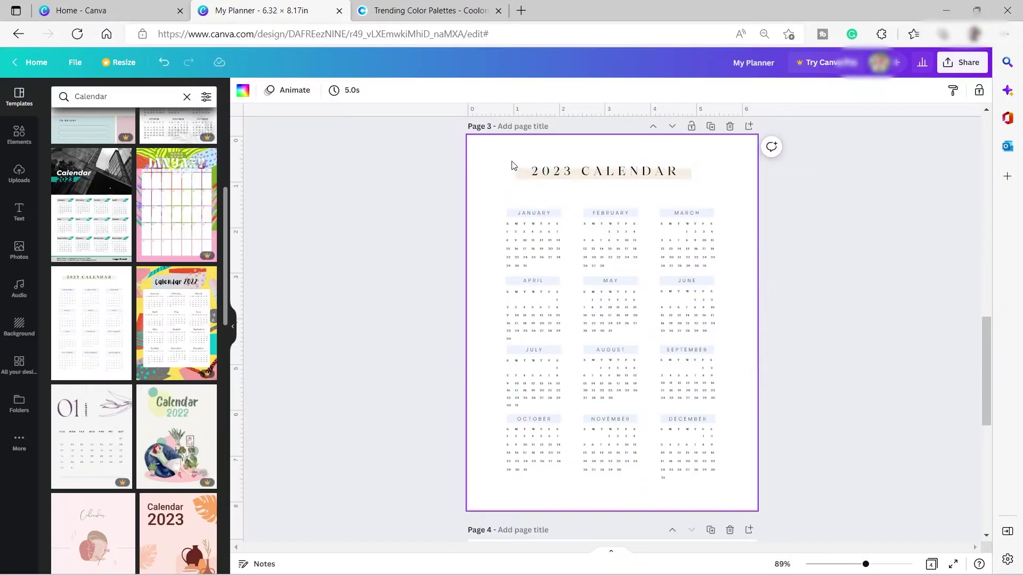
click(555, 173)
drag(491, 209, 724, 483)
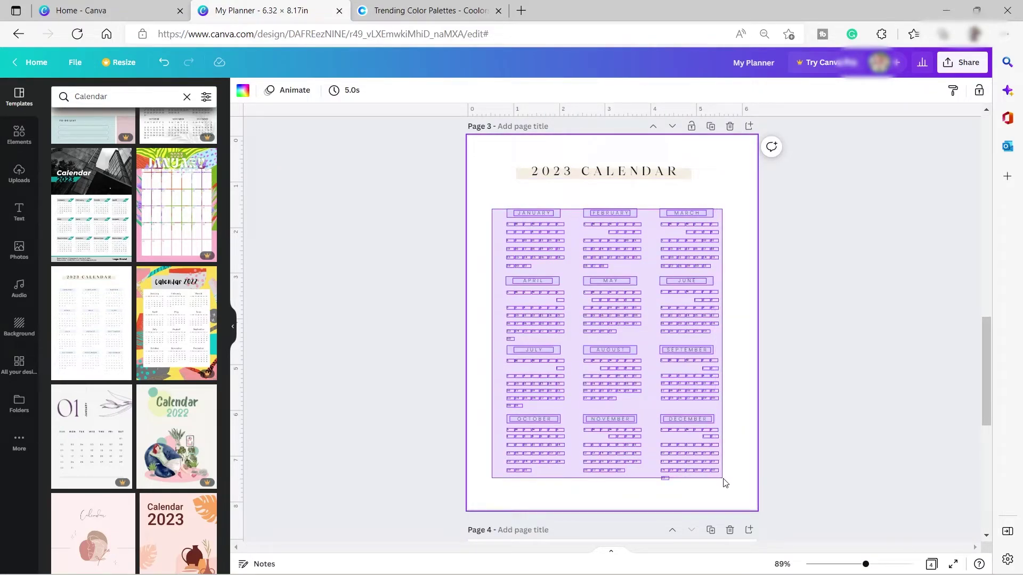
- Move the calendar grid onto page 2 and raise the My Planner title above it
drag(732, 442, 725, 418)
scroll(721, 380, up, 9)
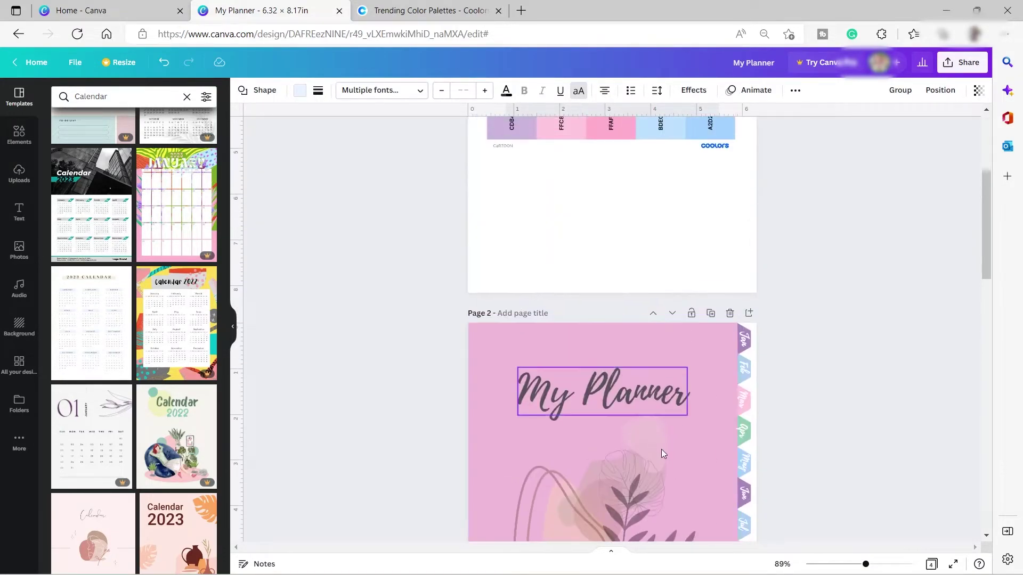
drag(661, 424, 653, 350)
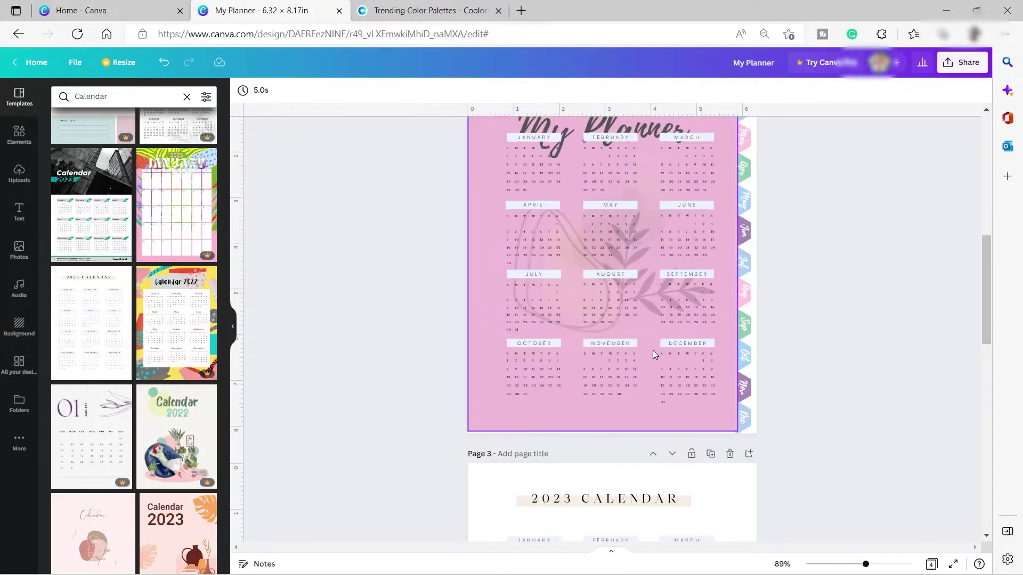
scroll(651, 350, up, 5)
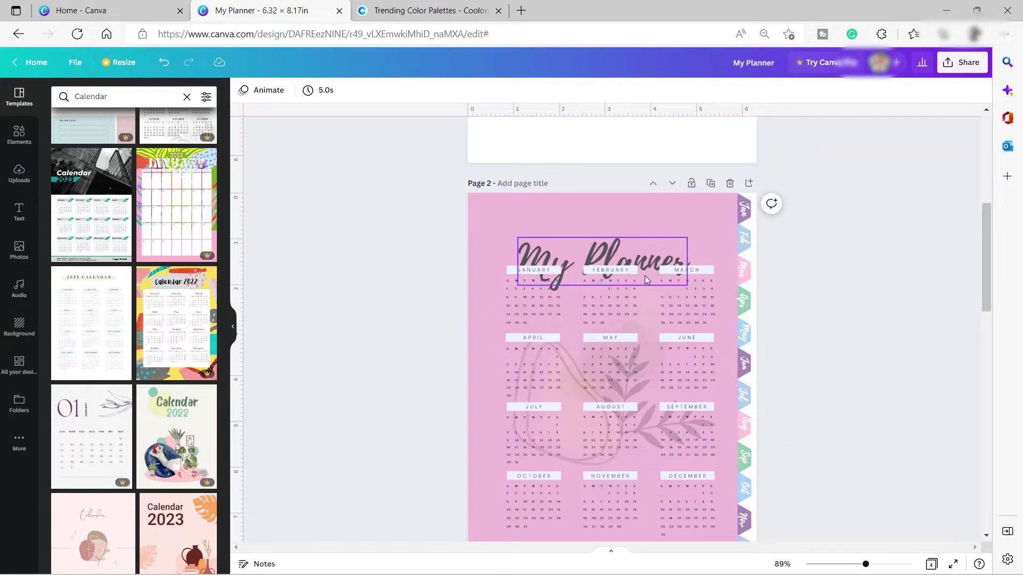
drag(626, 251, 633, 225)
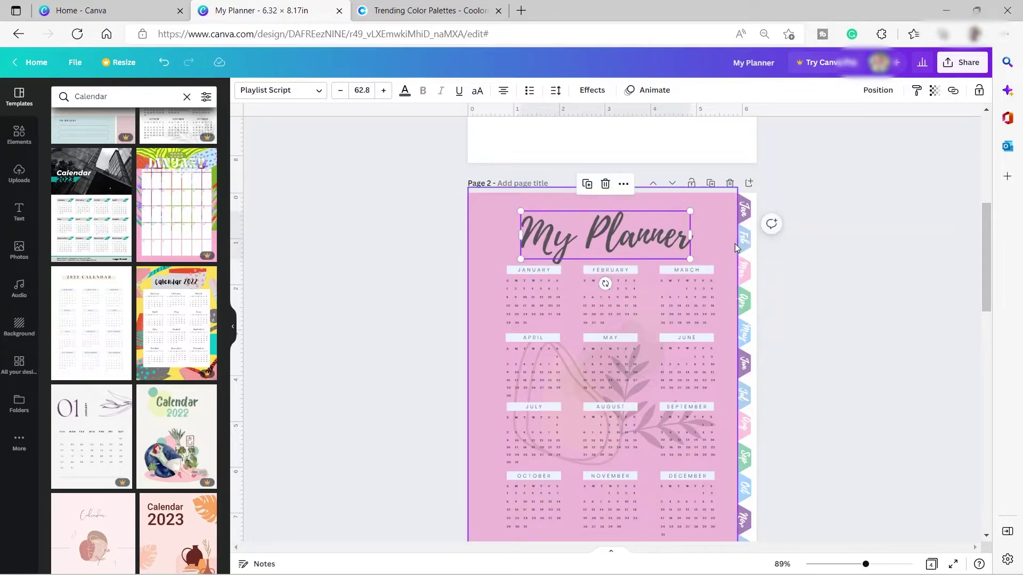
- Delete the leftover calendar template page, leaving blank page 3 selected
scroll(734, 244, down, 2)
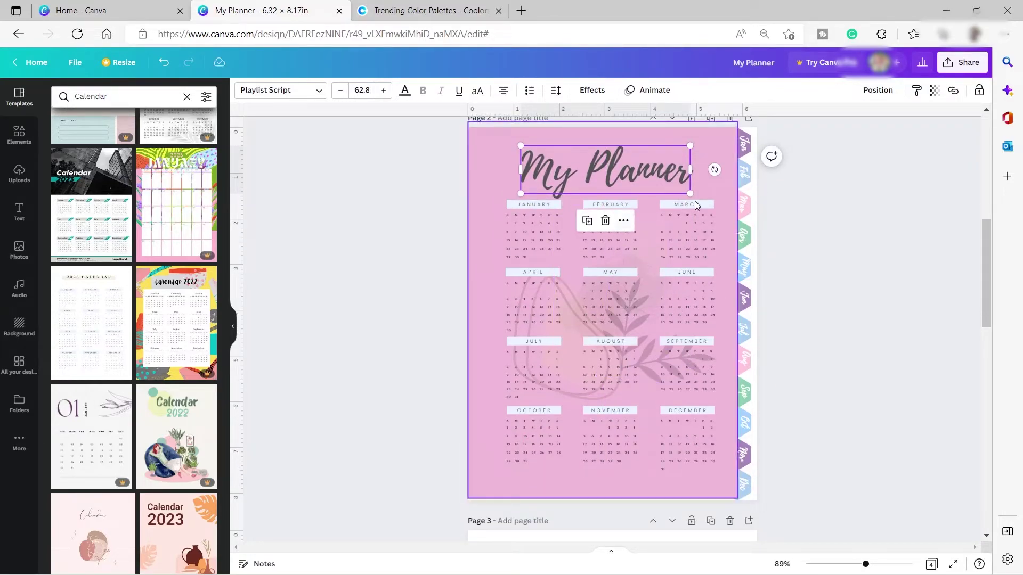
scroll(658, 367, down, 1)
scroll(657, 363, down, 5)
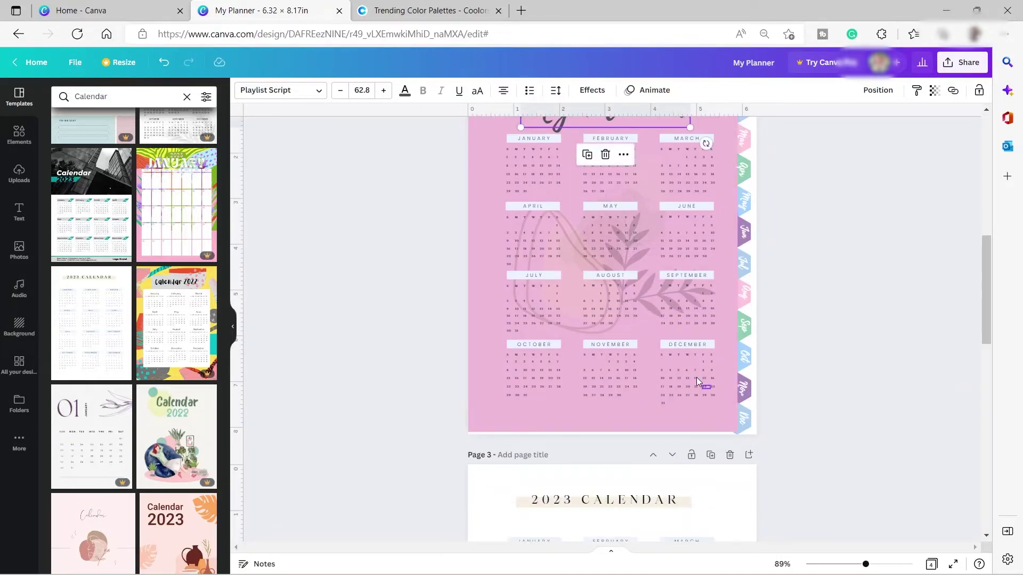
scroll(720, 362, down, 4)
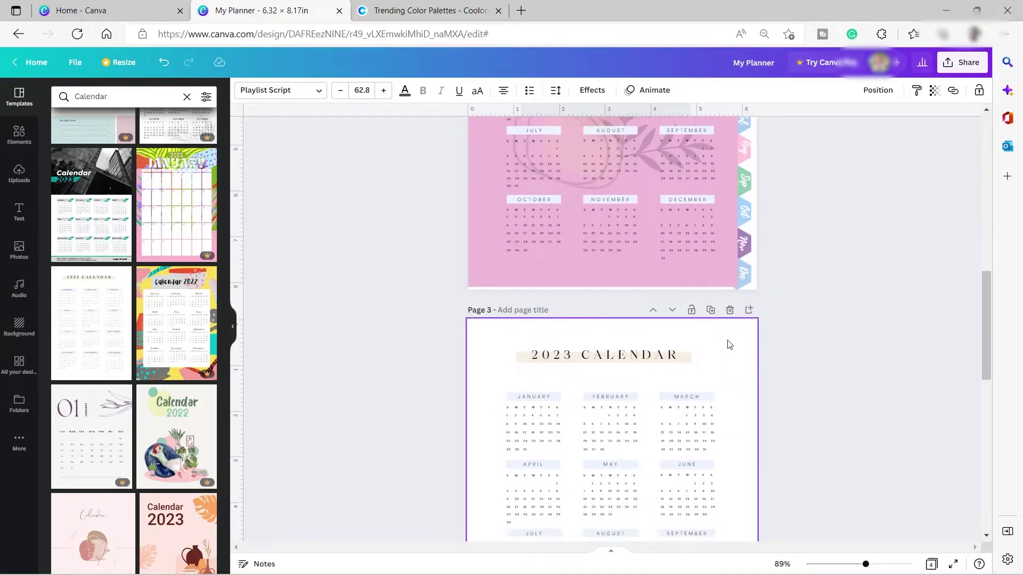
click(730, 193)
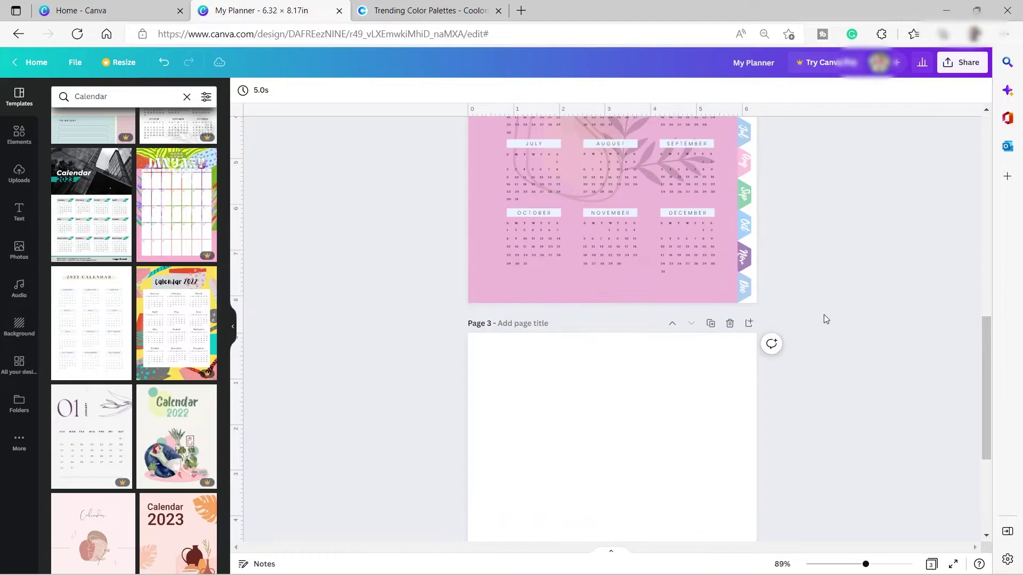
scroll(824, 315, up, 7)
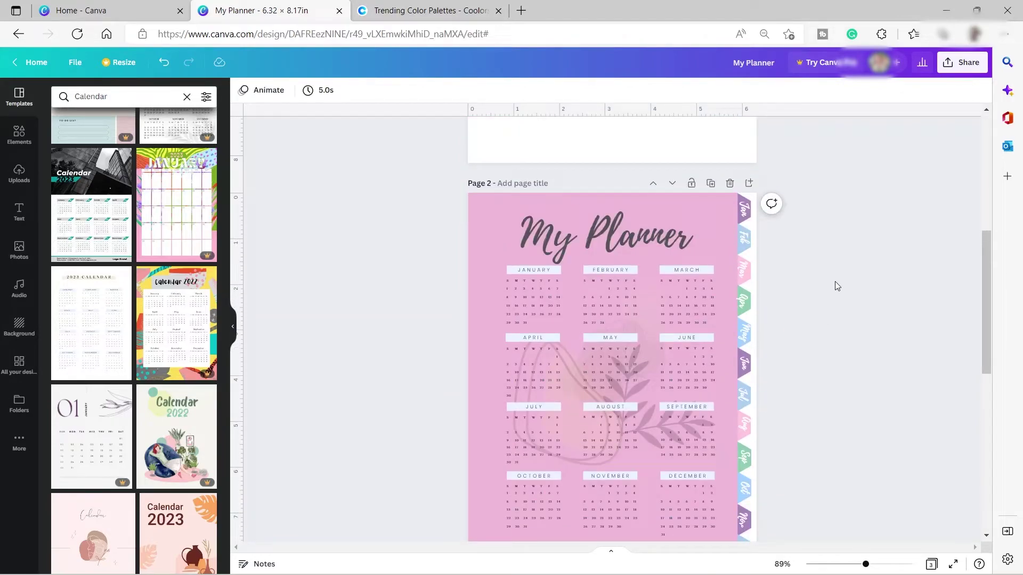
scroll(648, 458, down, 3)
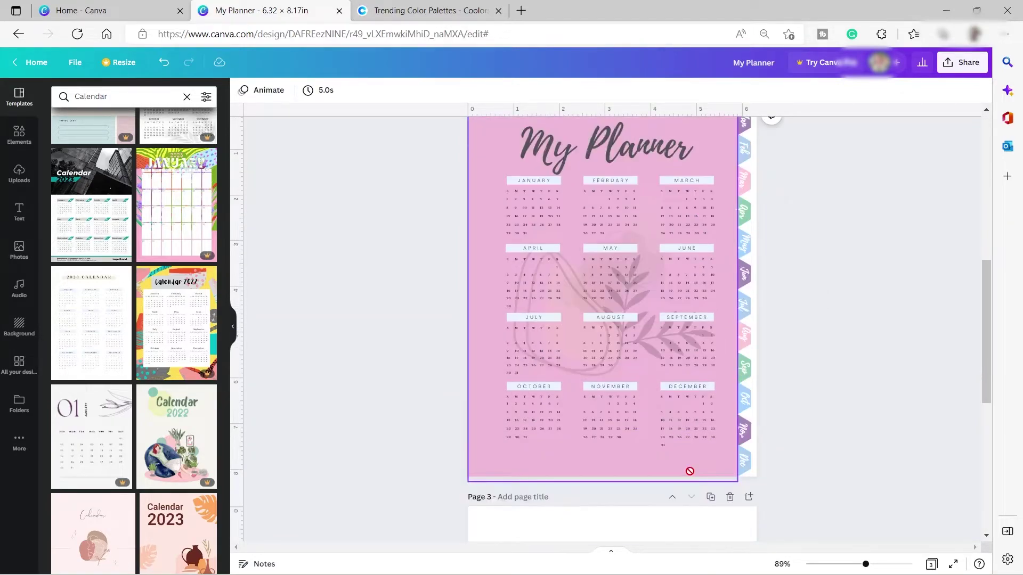
scroll(674, 441, up, 3)
scroll(628, 440, down, 4)
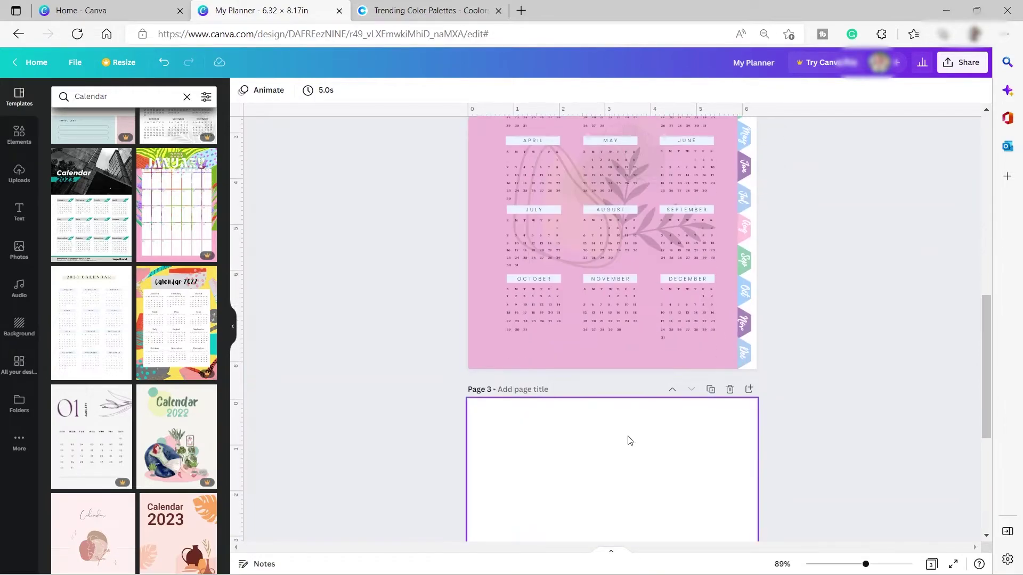
scroll(613, 411, down, 4)
click(628, 412)
- Set page 3's background colour to light blue
scroll(627, 411, up, 5)
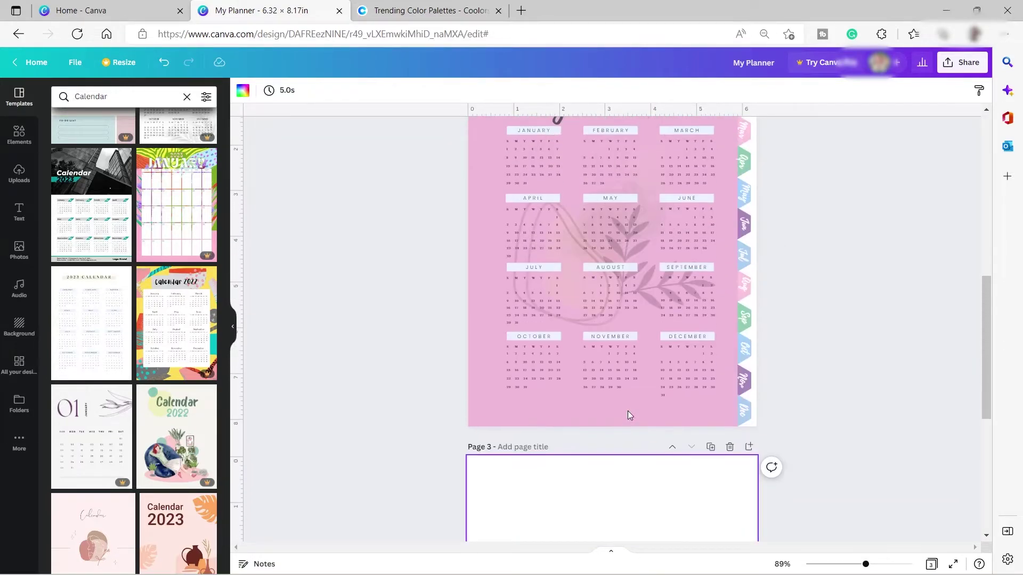
scroll(628, 411, down, 3)
click(243, 91)
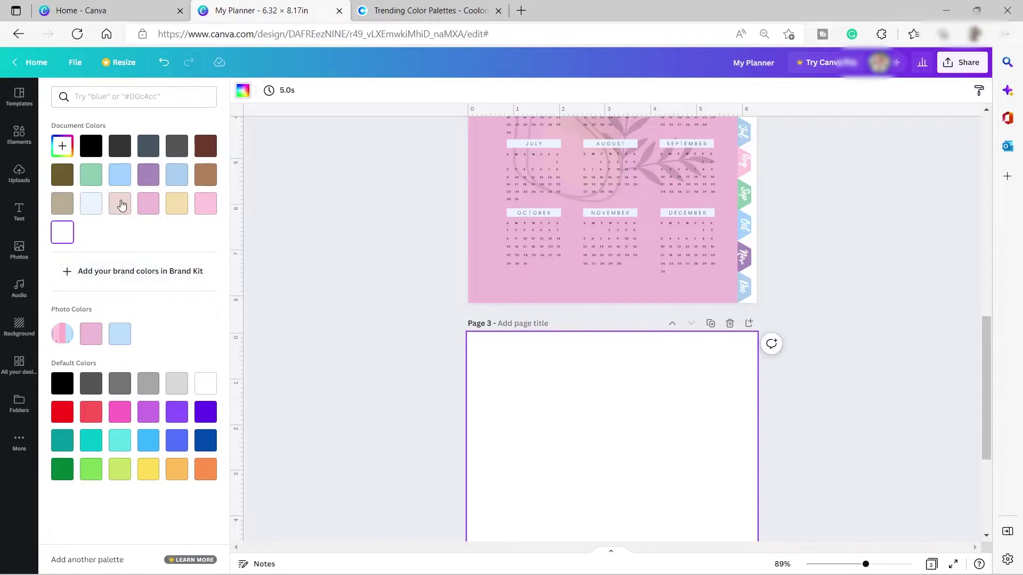
click(119, 334)
scroll(638, 434, down, 2)
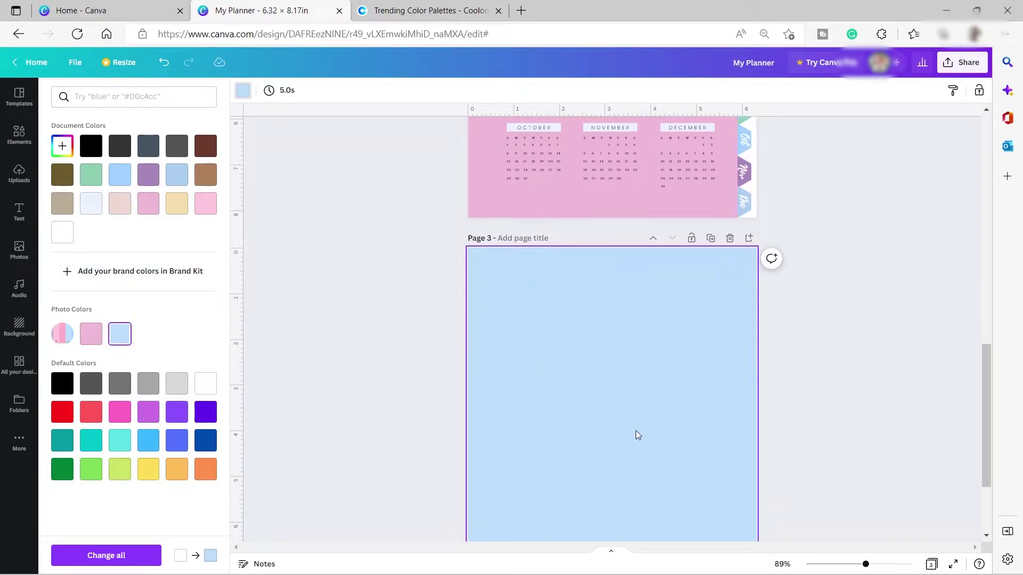
scroll(638, 434, up, 2)
scroll(634, 385, down, 3)
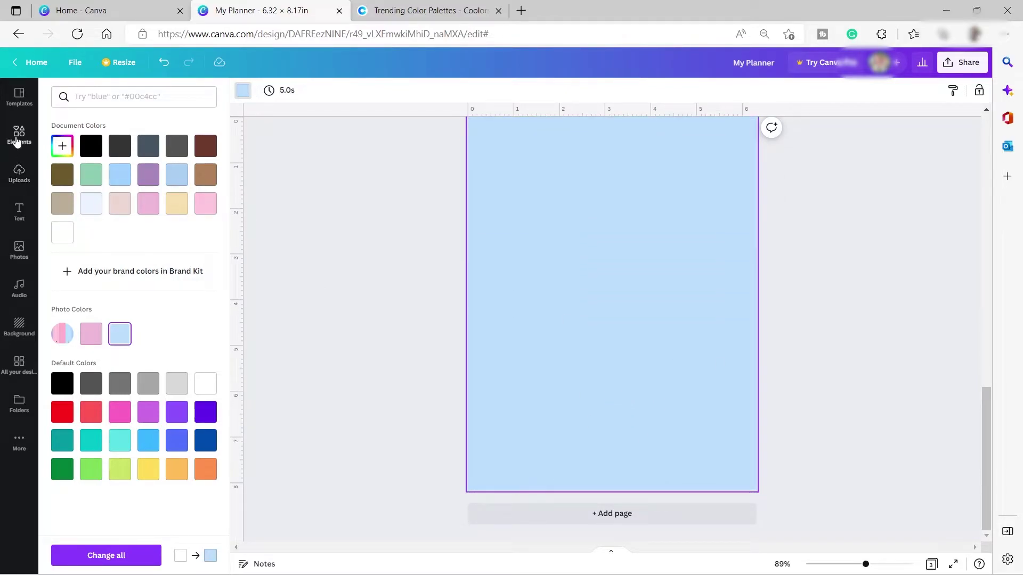
- Search templates for 'Month' and apply the Monthly Planner layout to page 3
click(19, 97)
text(Monthly)
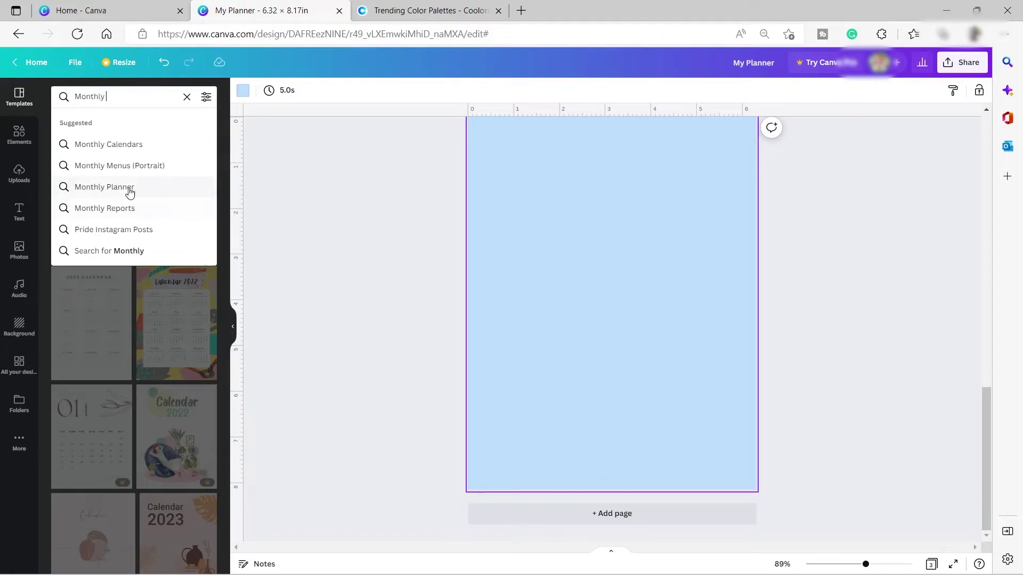
click(129, 188)
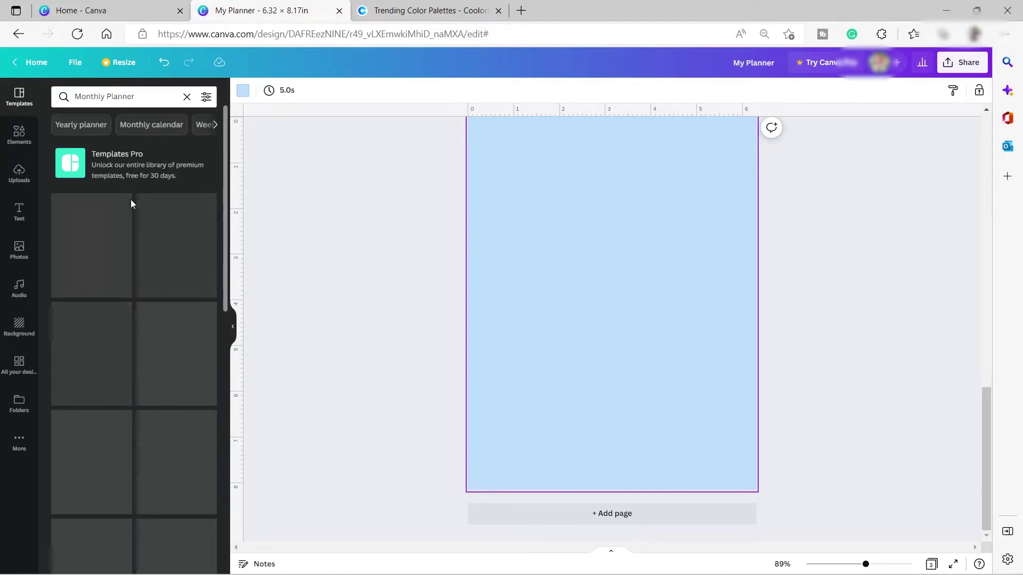
key(ctrl+z)
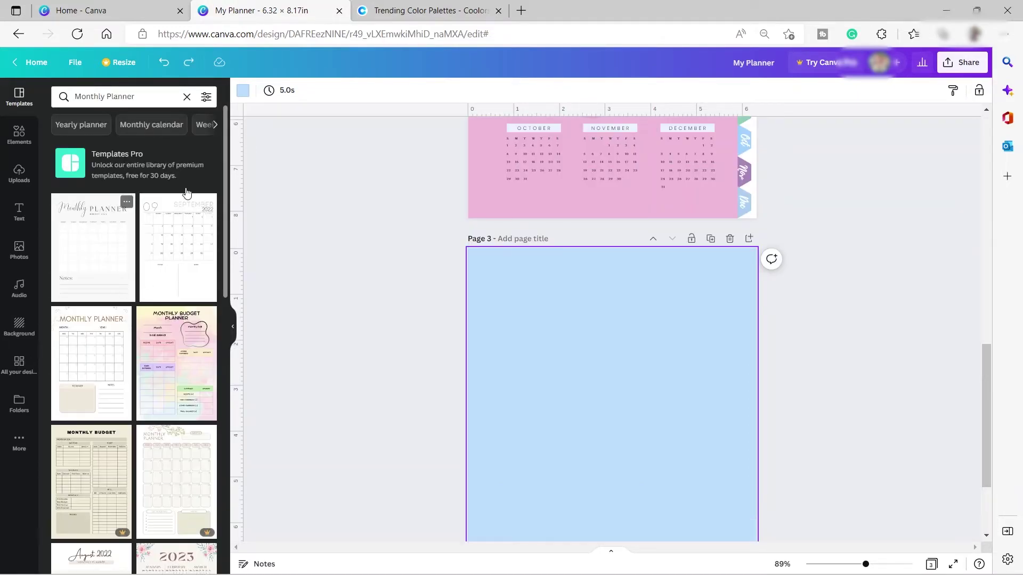
click(99, 250)
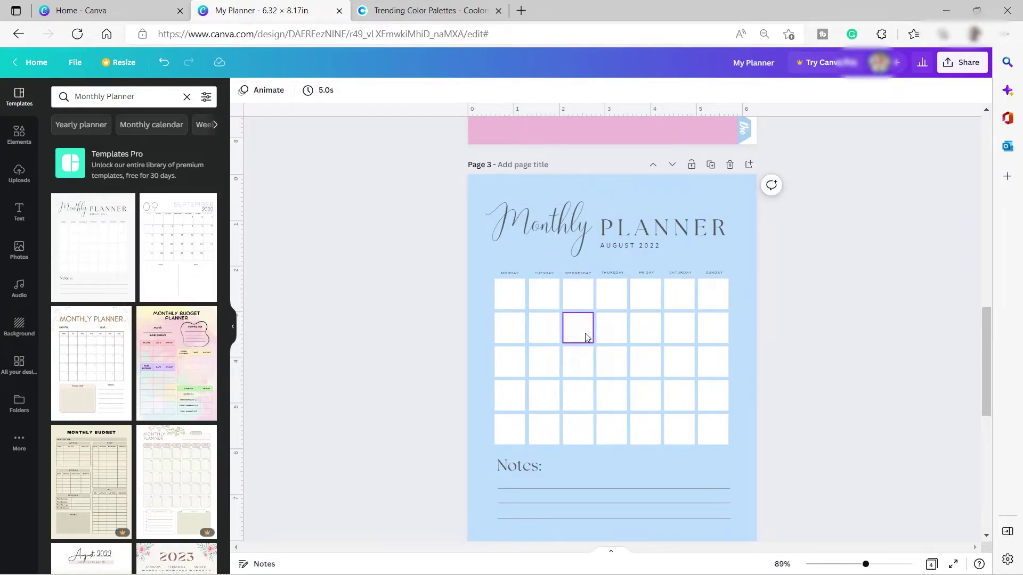
- Add a blank page 4 after page 3 and search templates for 'Week'
key(ctrl+z)
click(152, 93)
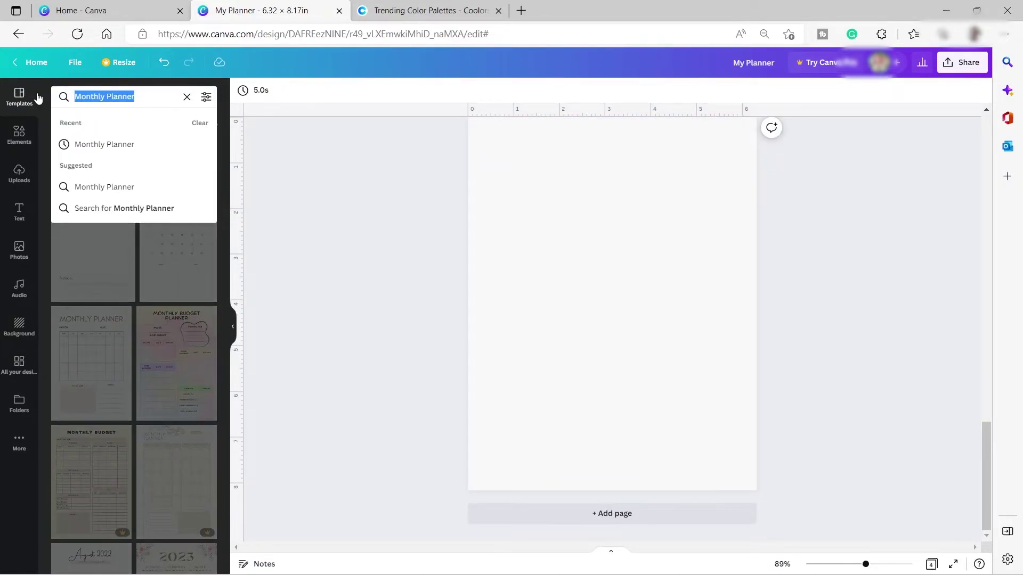
text(Weekly)
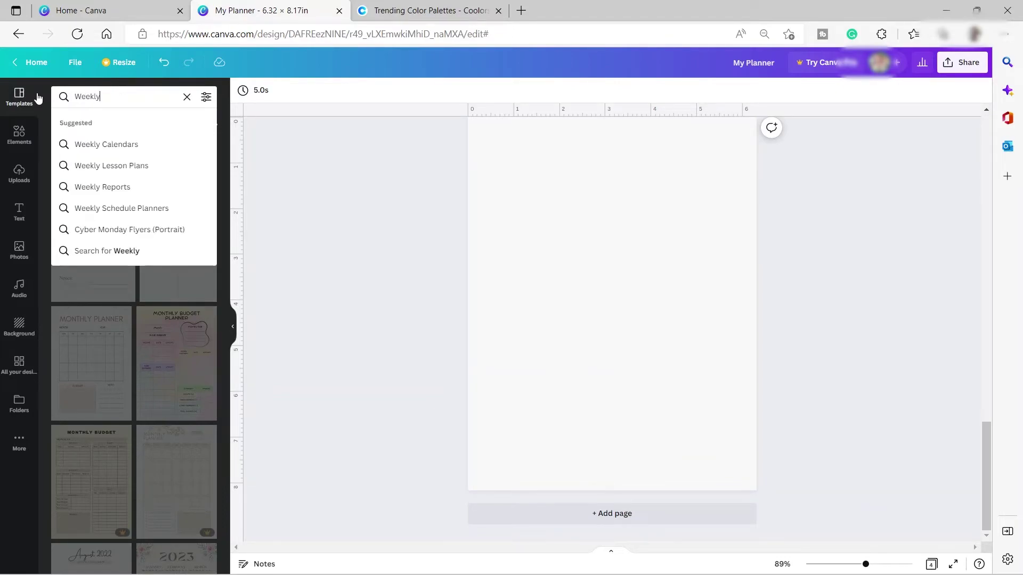
- Apply the Weekly Schedule Planner template to blank page 4
click(121, 208)
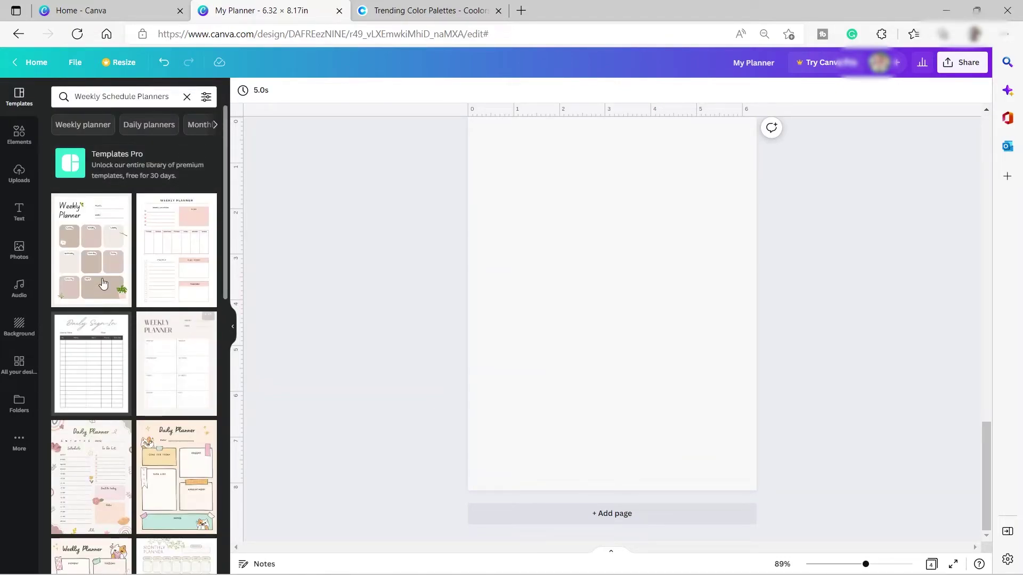
click(98, 249)
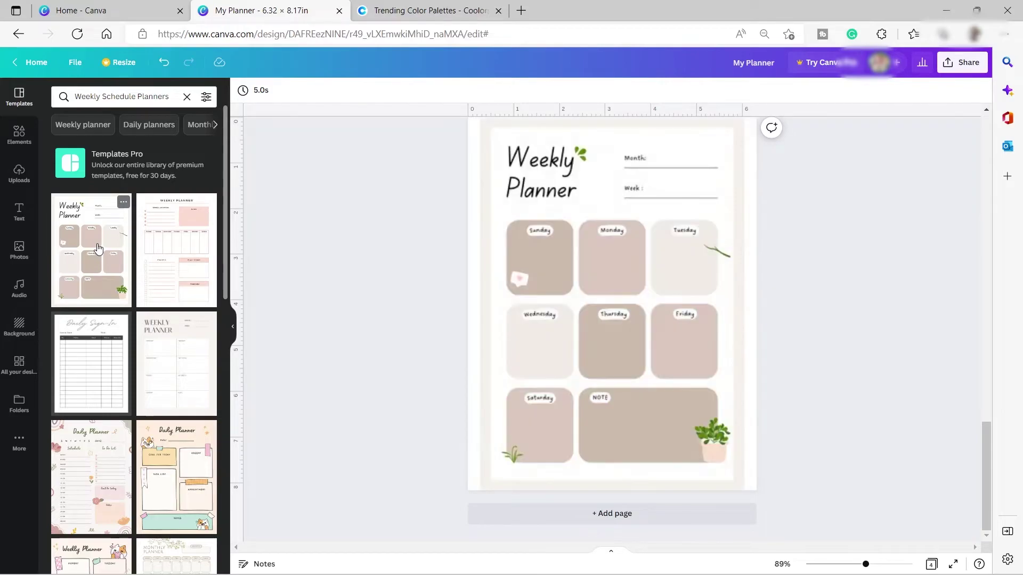
scroll(613, 341, up, 3)
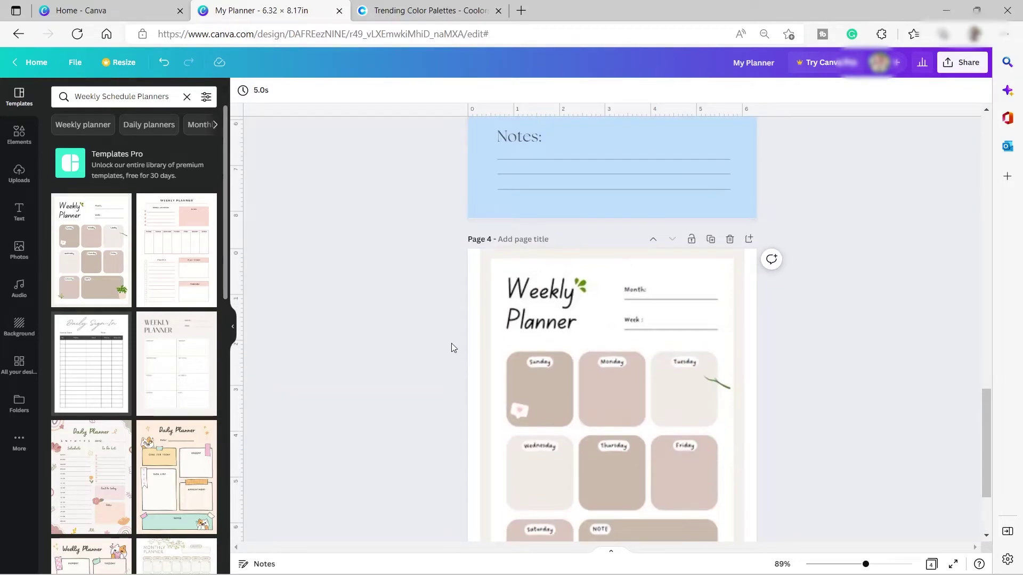
click(468, 344)
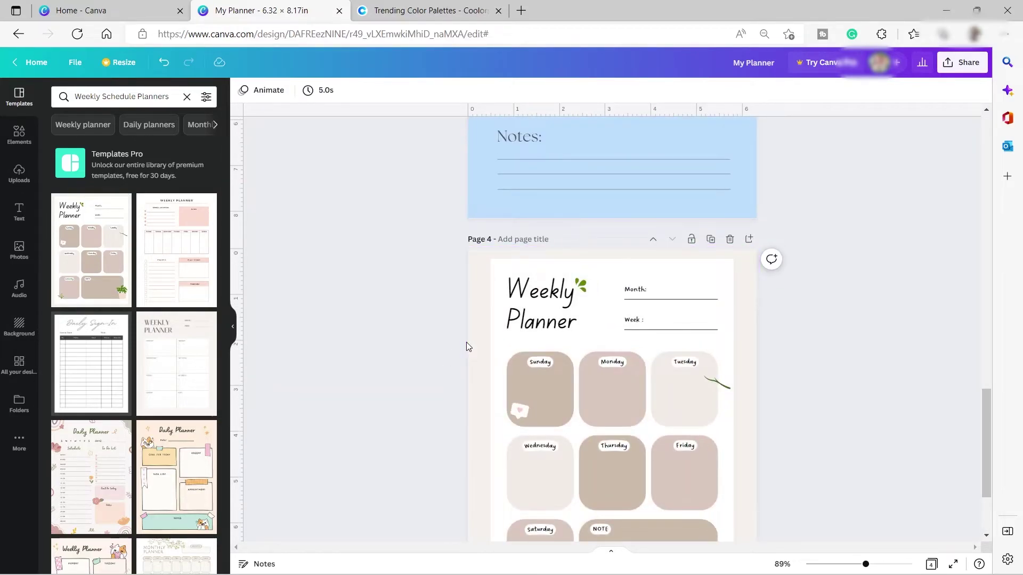
- Recolour the weekly day boxes, making Tuesday pale pink and Thursday yellow
click(488, 354)
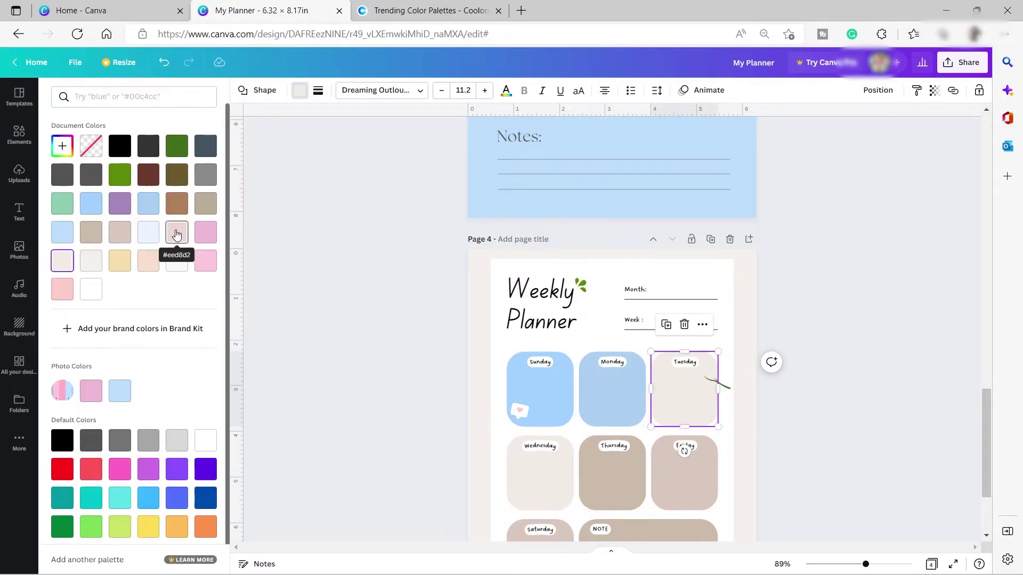
click(176, 234)
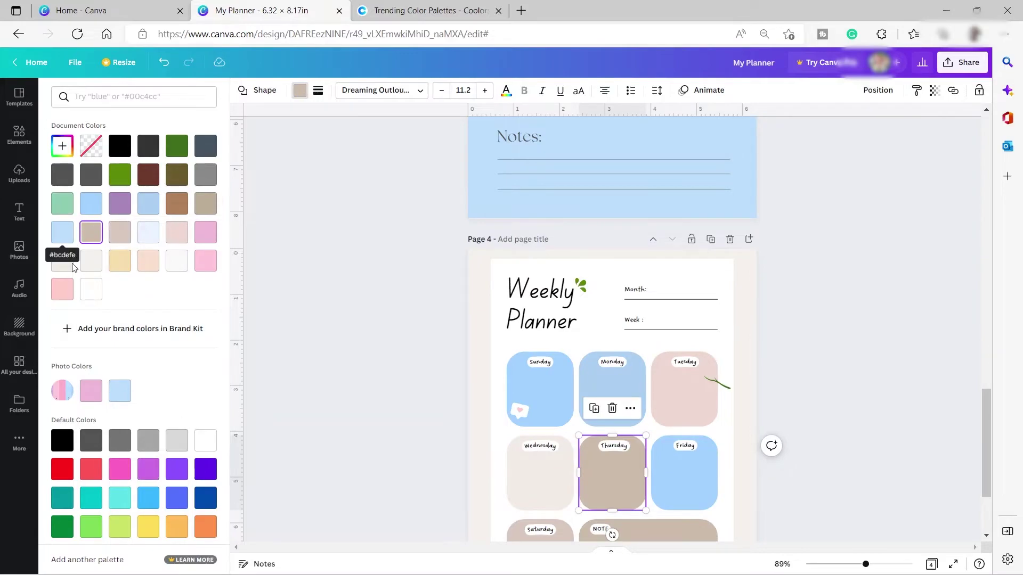
click(119, 260)
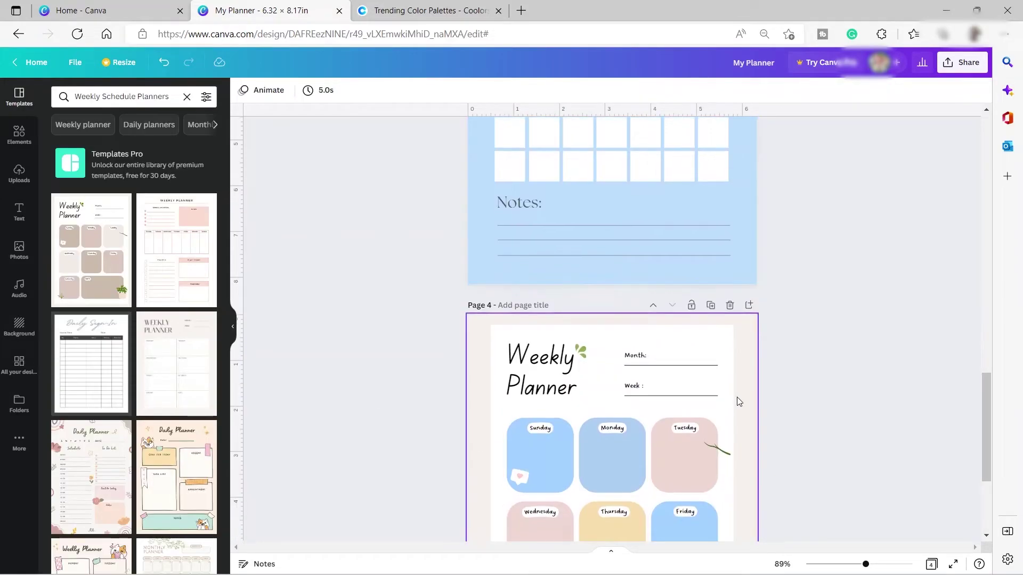
scroll(612, 320, down, 3)
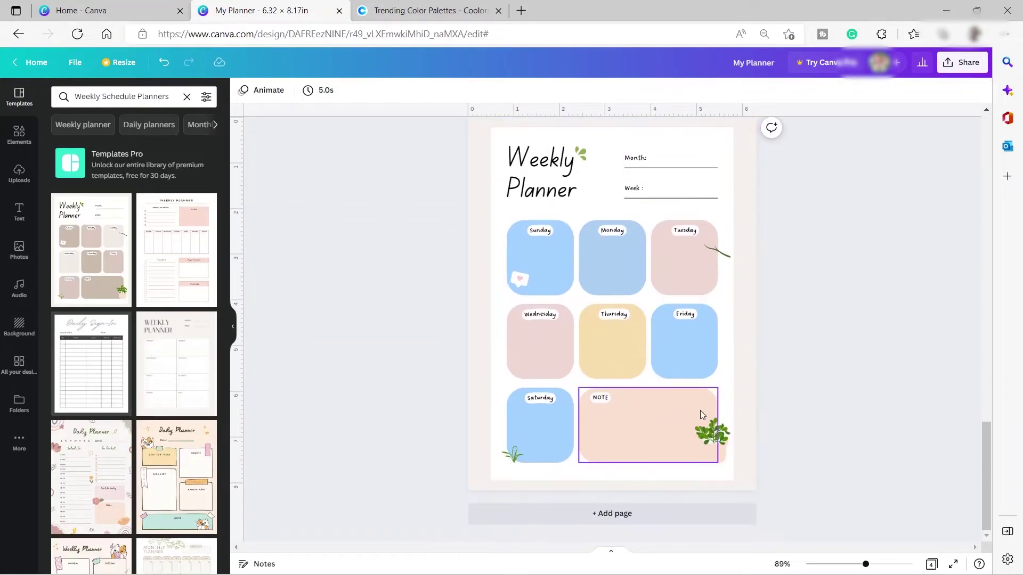
- Move the Monthly PLANNER title on page 3 up slightly
scroll(686, 403, up, 8)
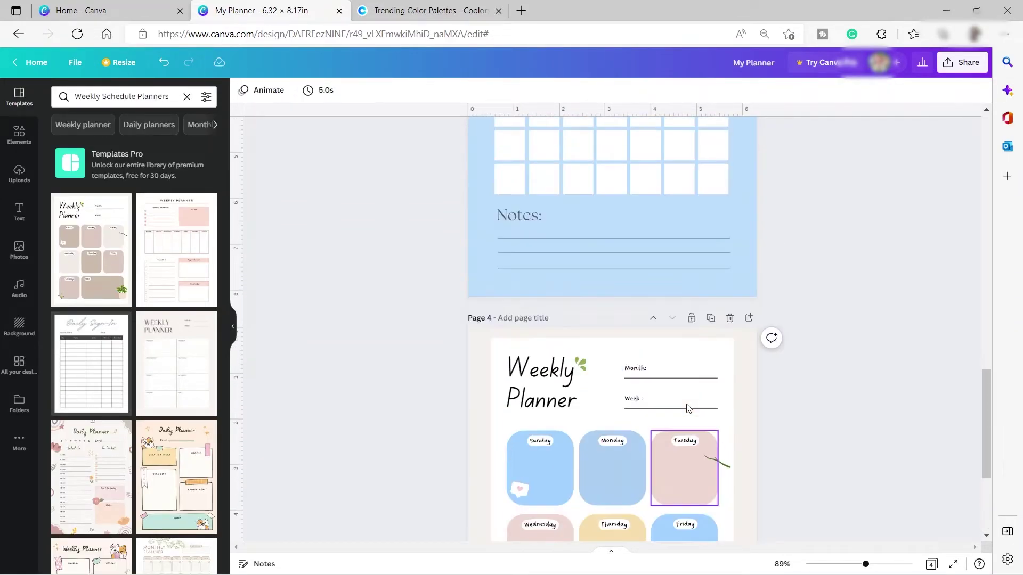
click(519, 231)
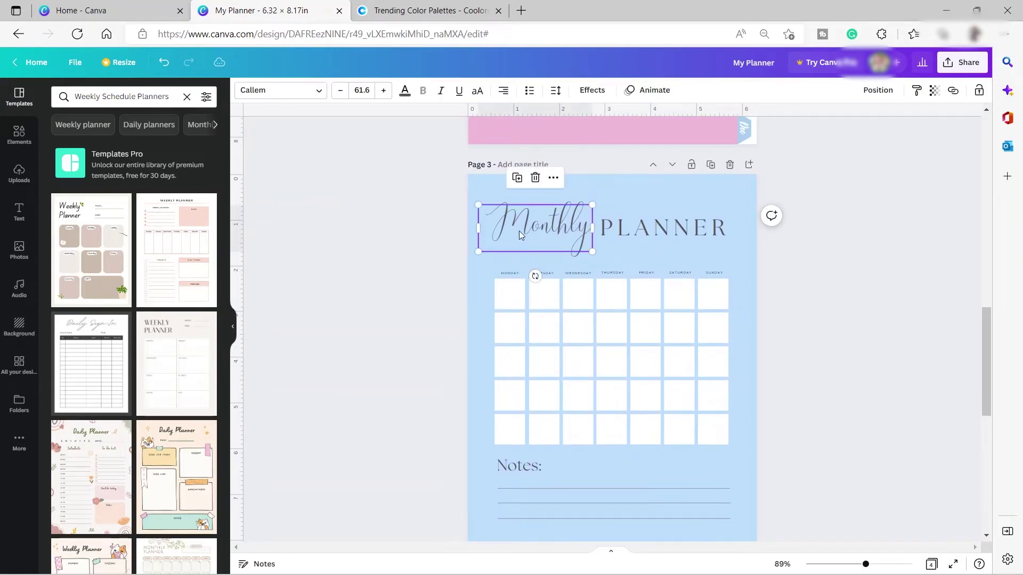
shift+click(643, 225)
drag(647, 230, 647, 216)
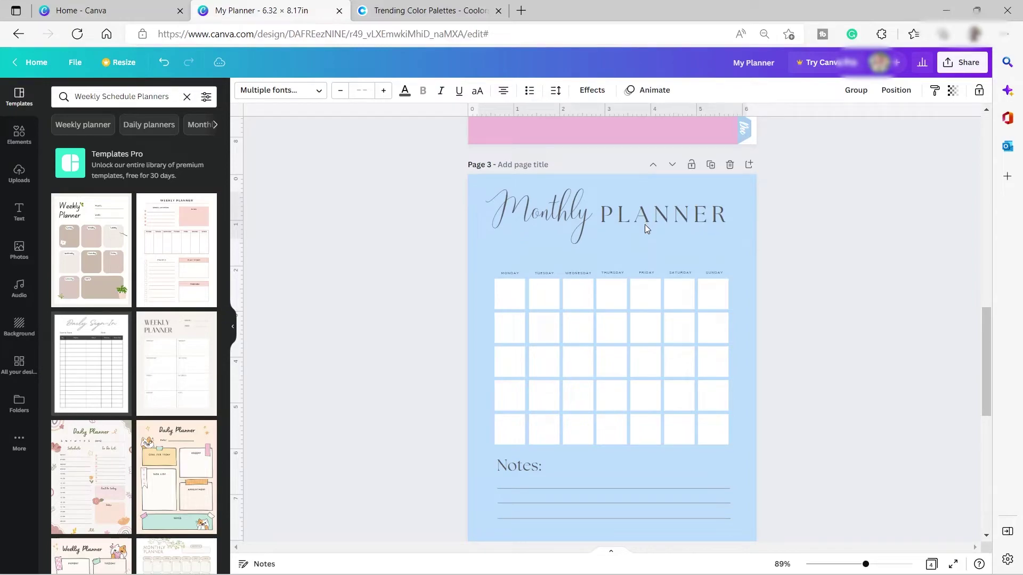
click(571, 258)
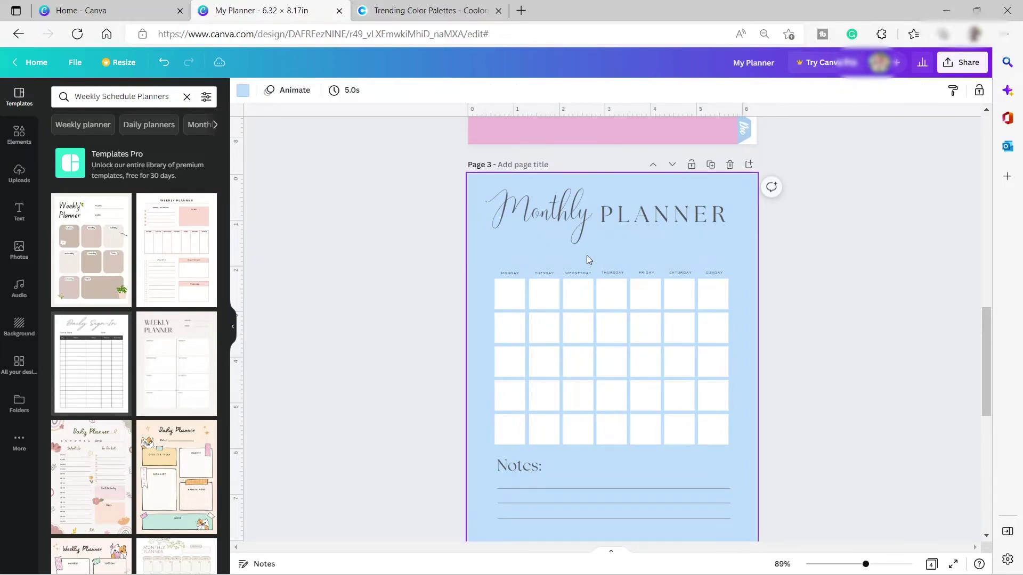
- Duplicate the Monthly text below the title and retype it as 'January'
click(559, 199)
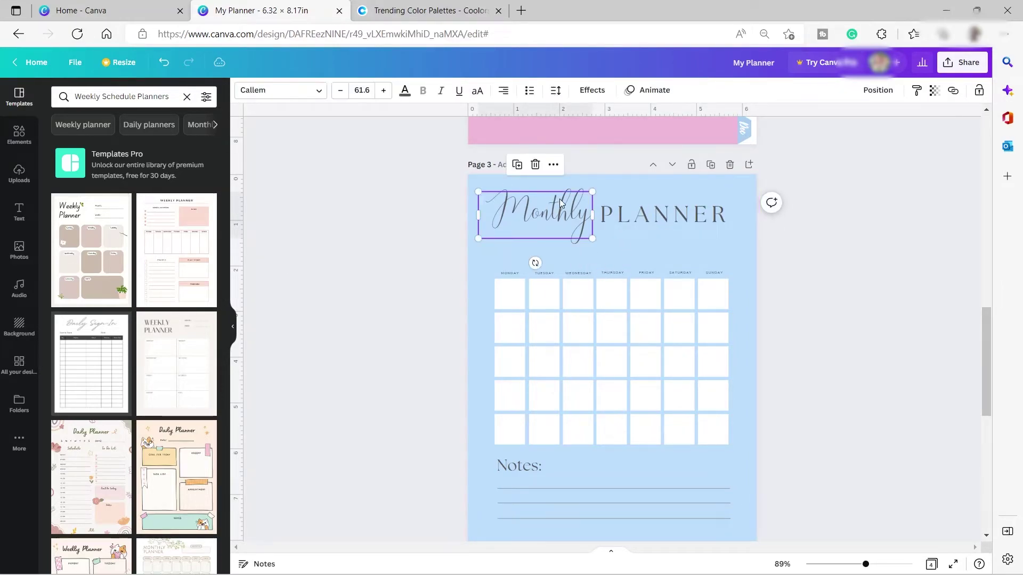
key(ctrl+d)
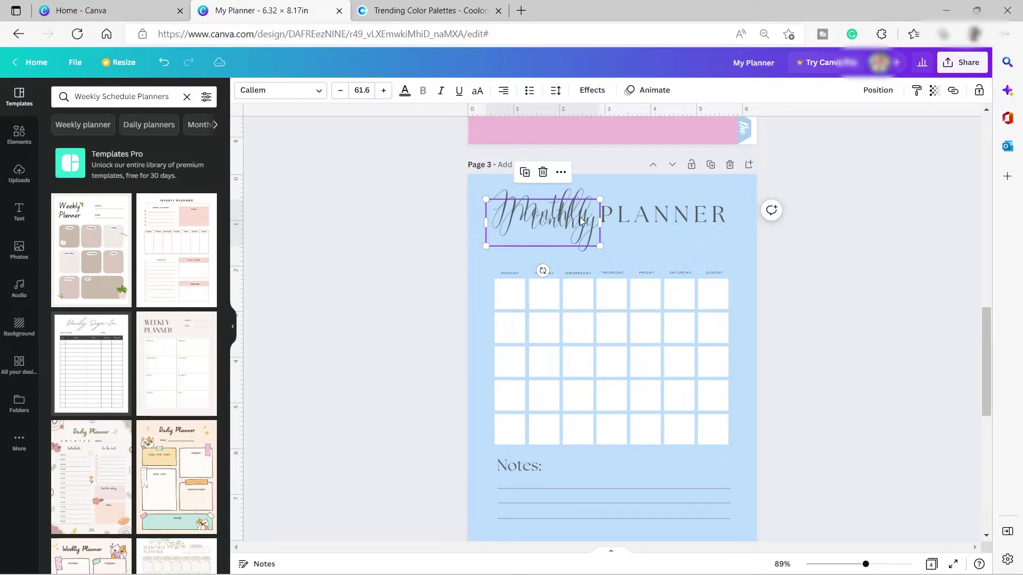
drag(559, 199, 628, 253)
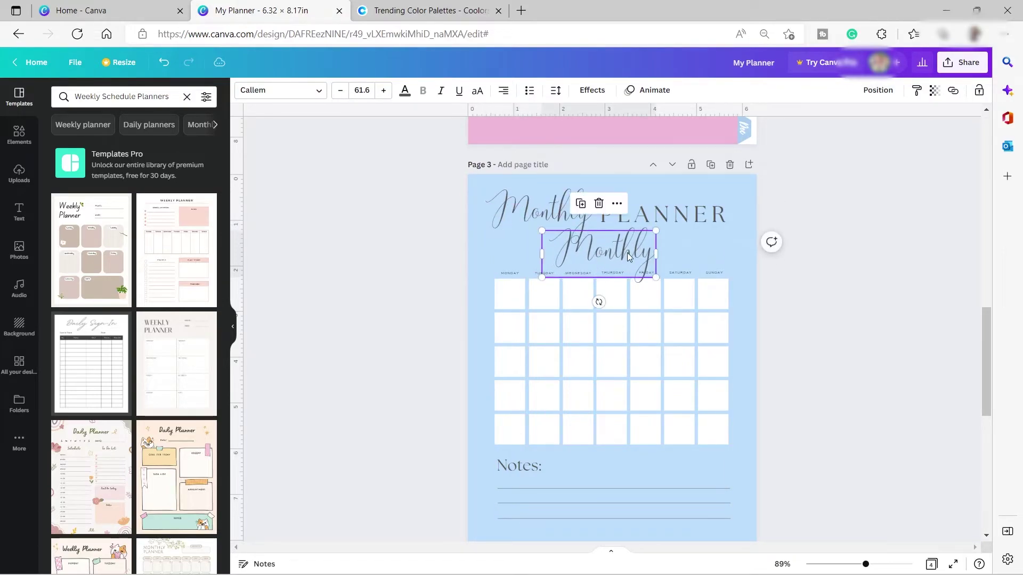
double_click(628, 253)
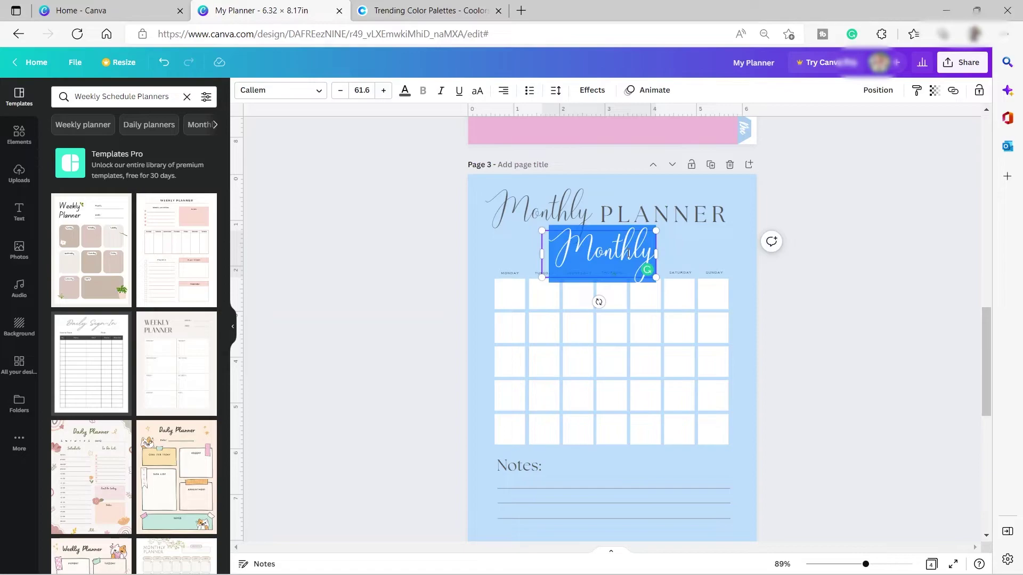
text(Janu)
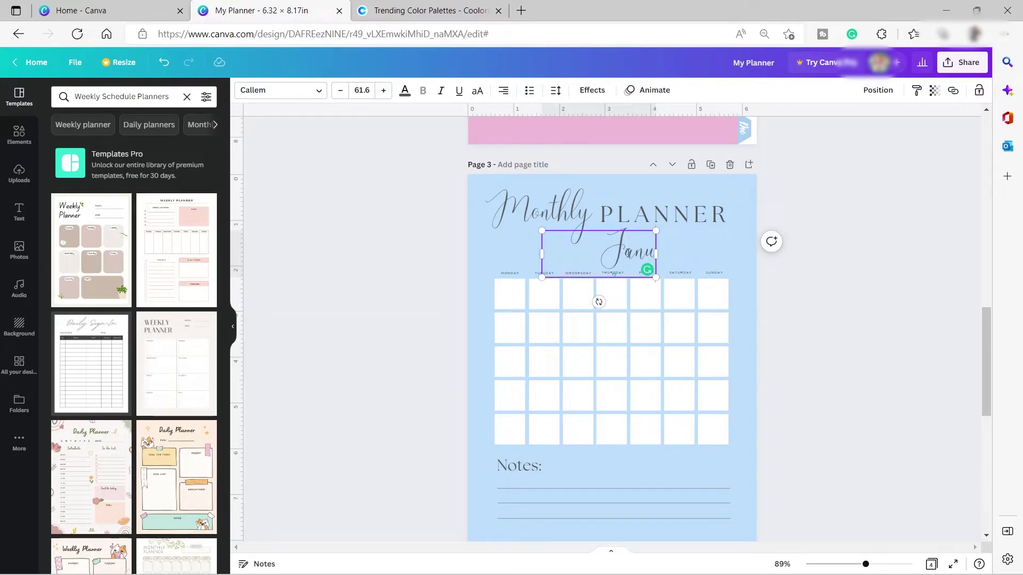
text(ary)
click(711, 293)
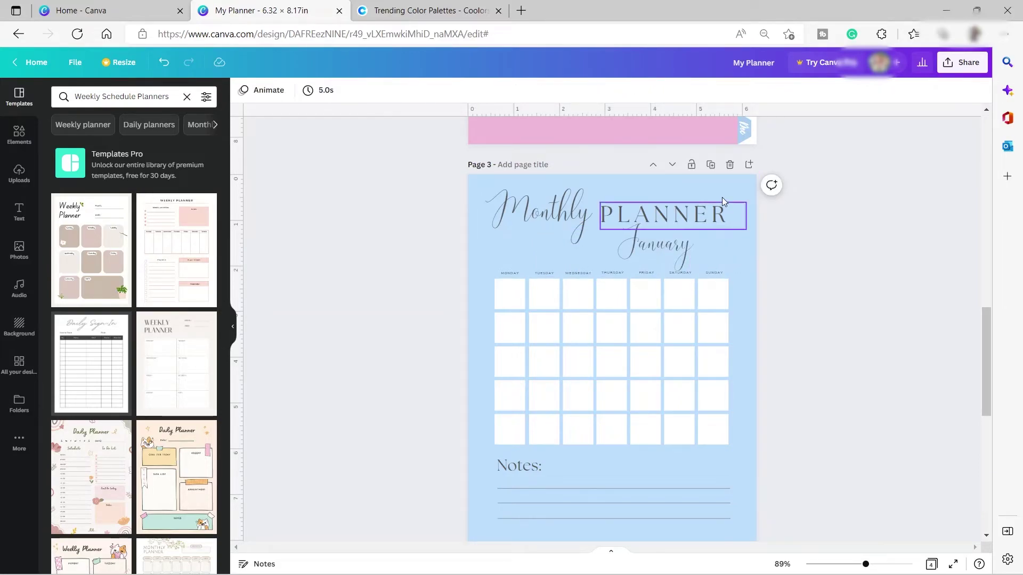
- Duplicate the January monthly page and rename its heading to 'February'
click(714, 167)
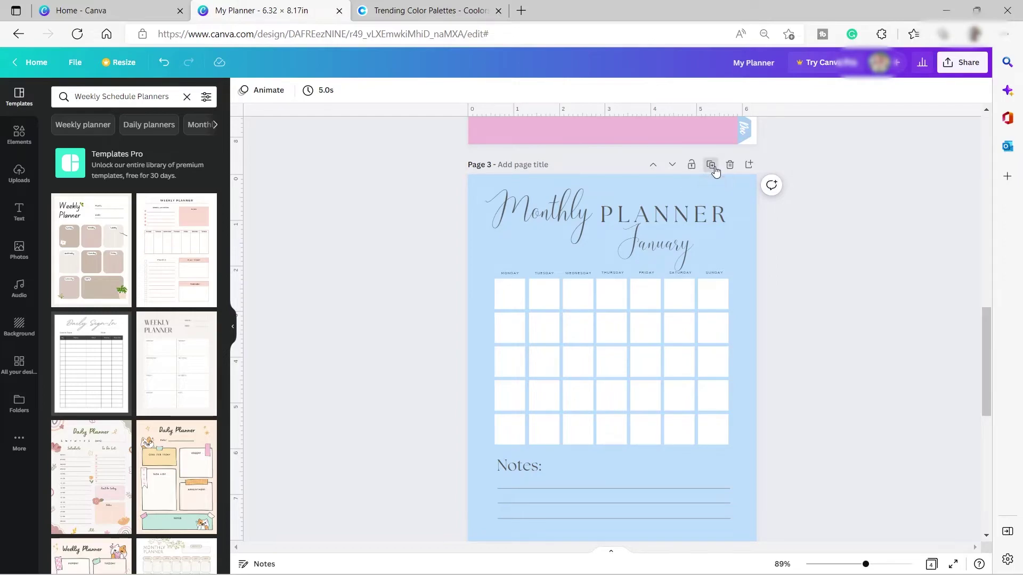
click(657, 248)
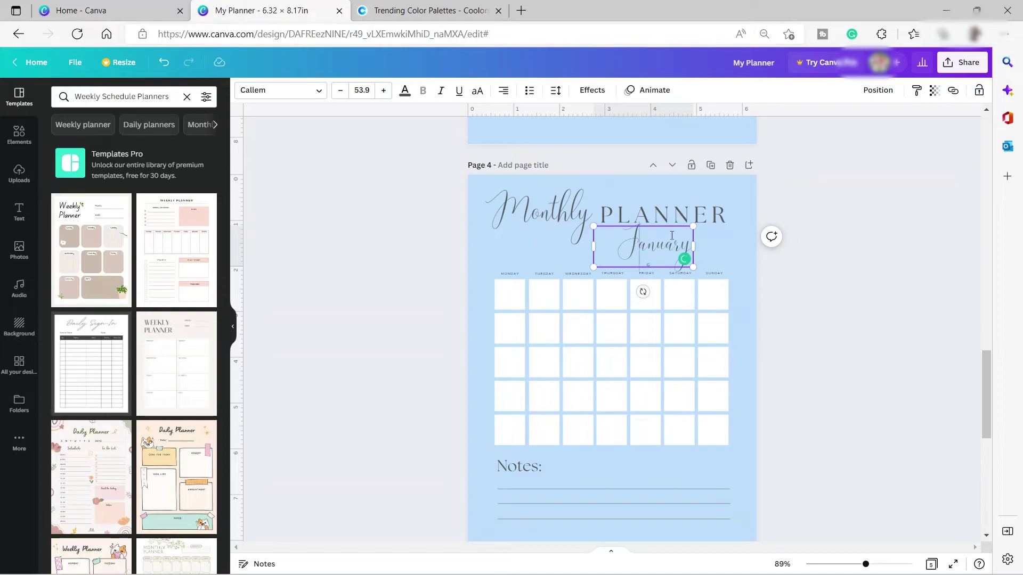
drag(642, 245, 666, 249)
double_click(665, 246)
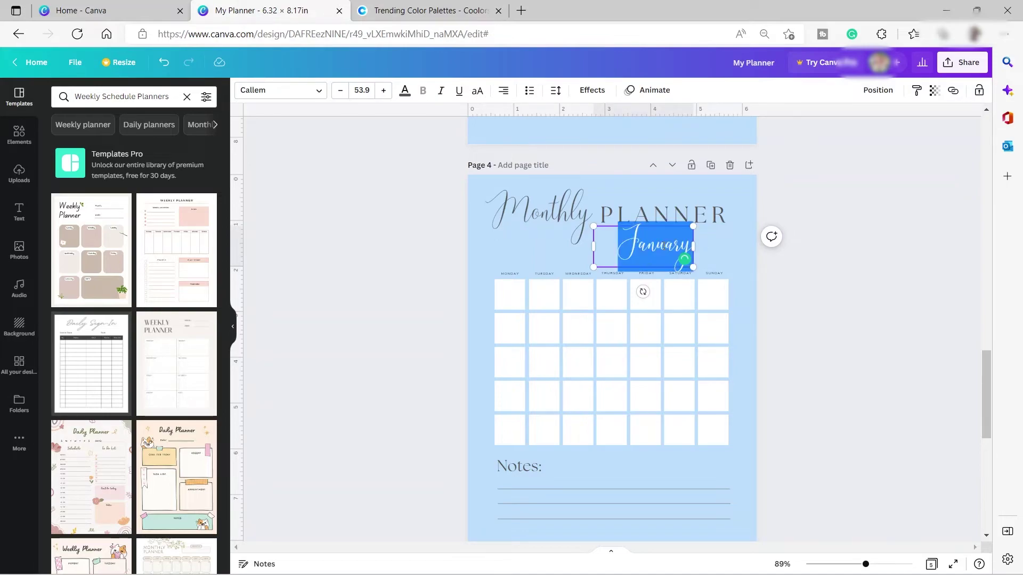
text(Feb)
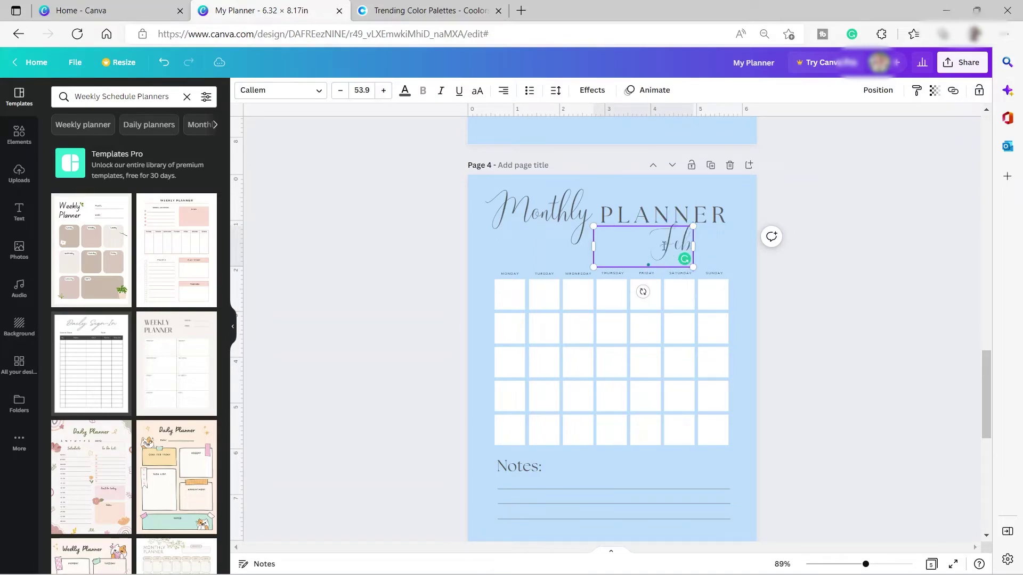
text(ruary)
click(871, 361)
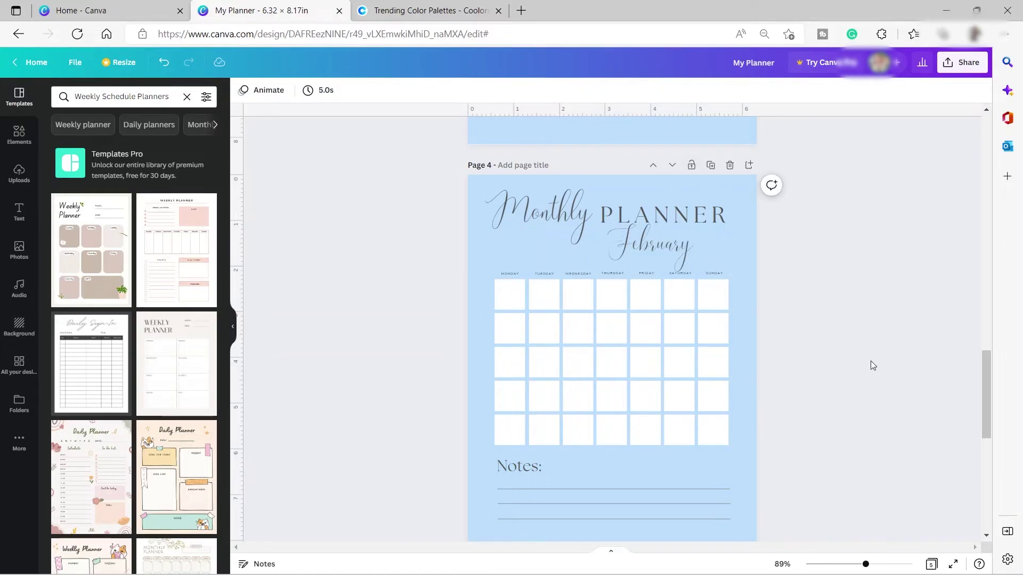
- In Grid view, move the February page after the Weekly Planner and duplicate the Weekly Planner page
click(932, 565)
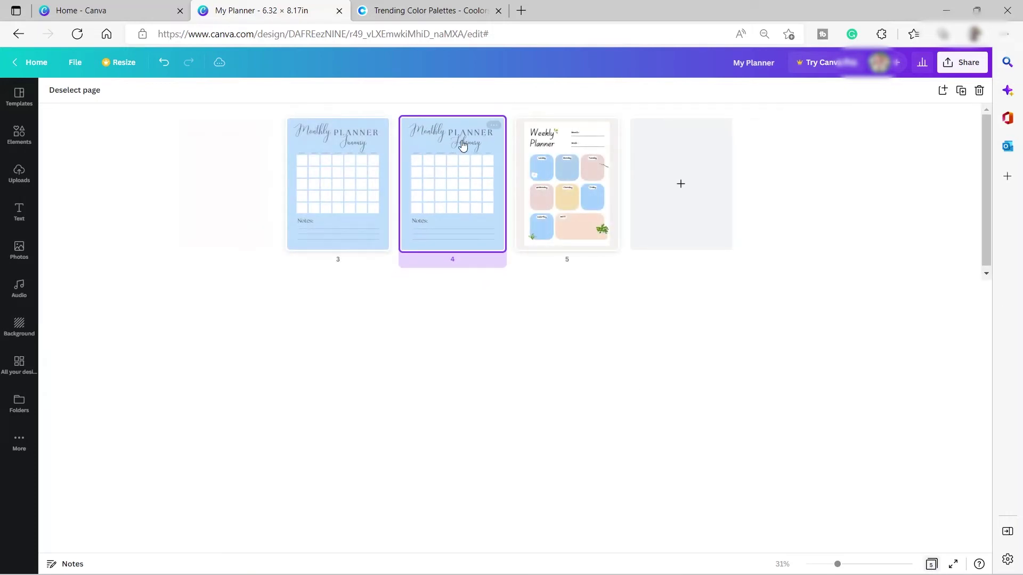
drag(461, 144, 634, 160)
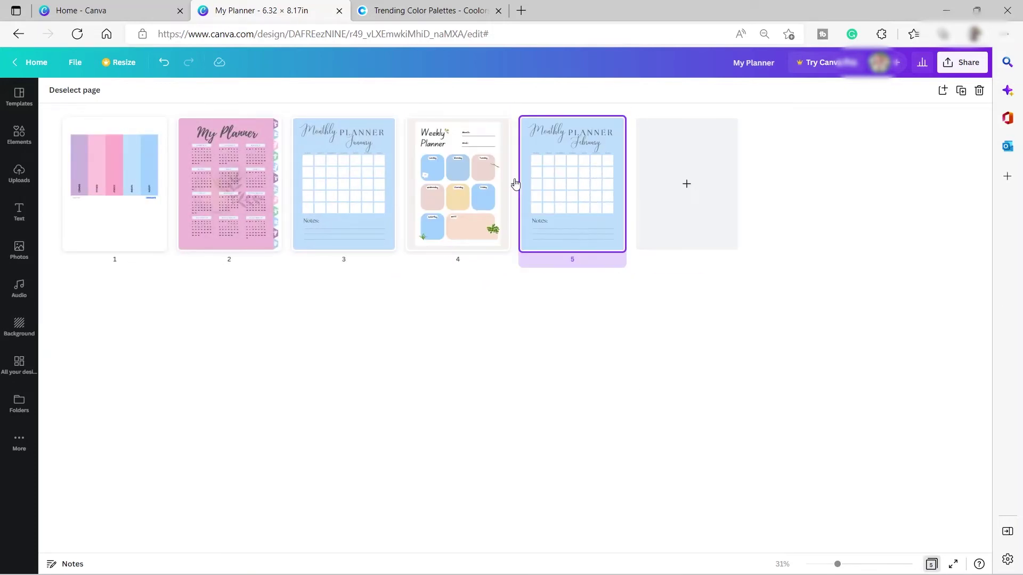
click(499, 126)
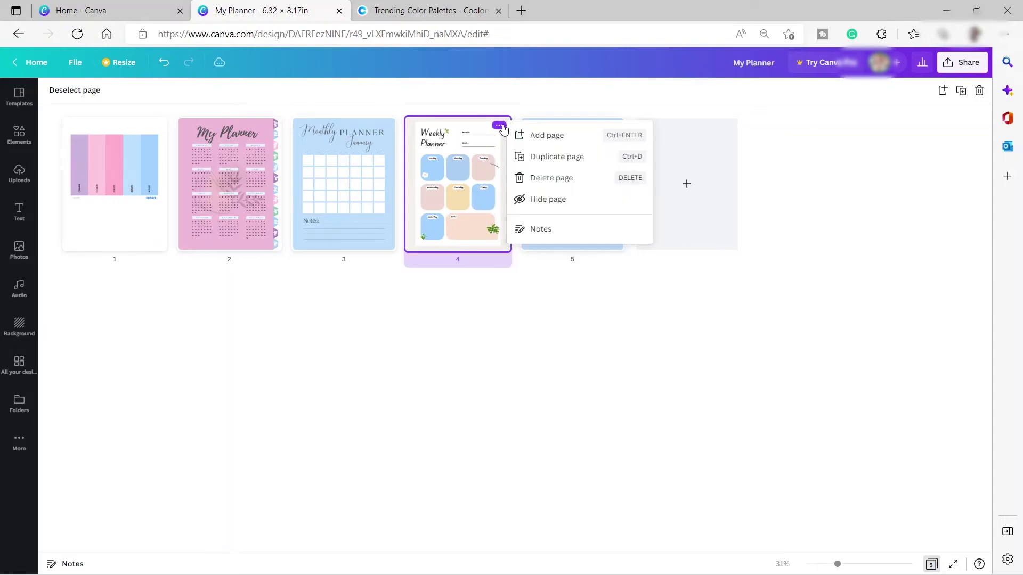
click(546, 158)
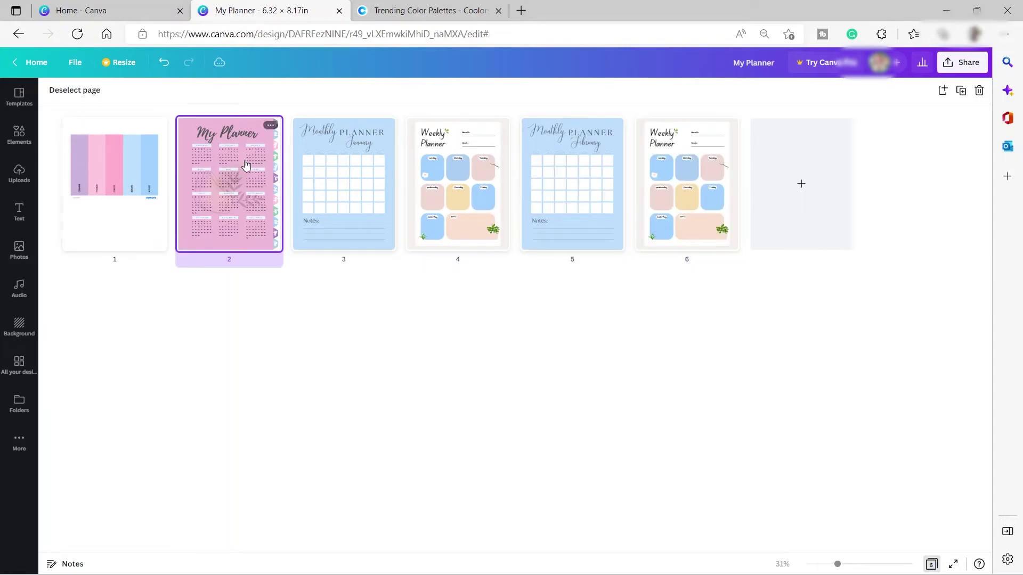
double_click(246, 164)
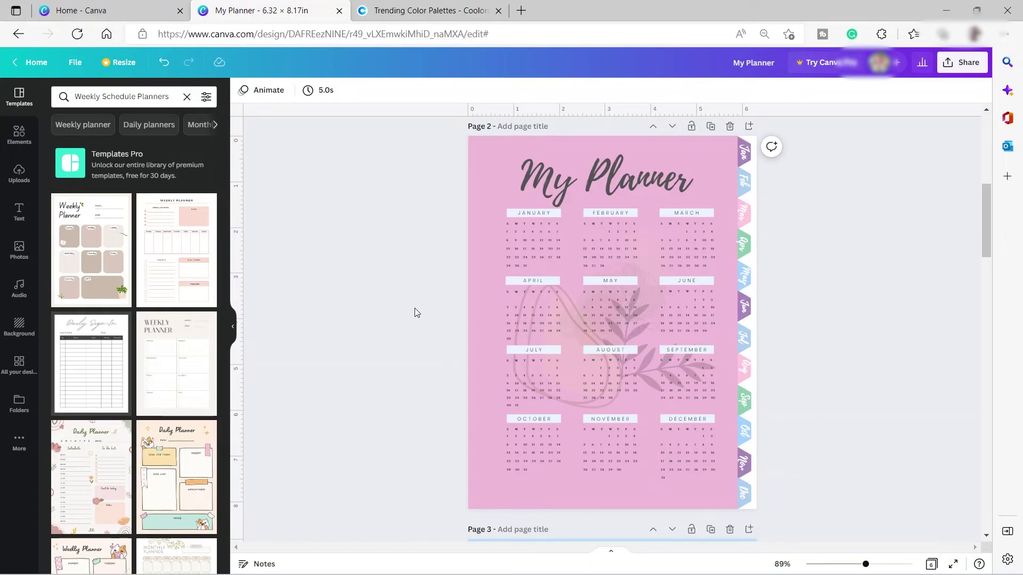
- Link the Jan tab on the yearly page to page 3
click(744, 168)
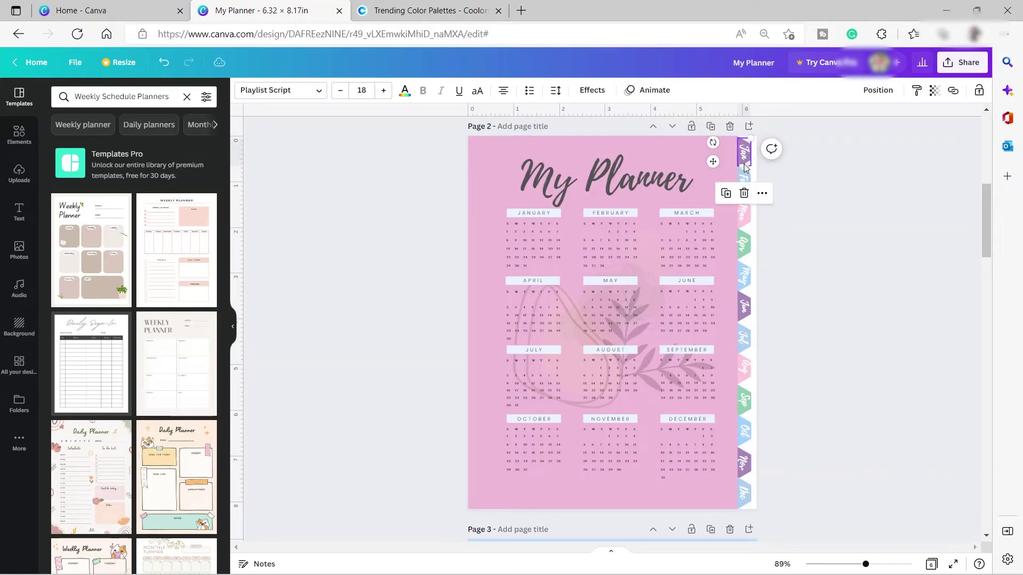
click(954, 93)
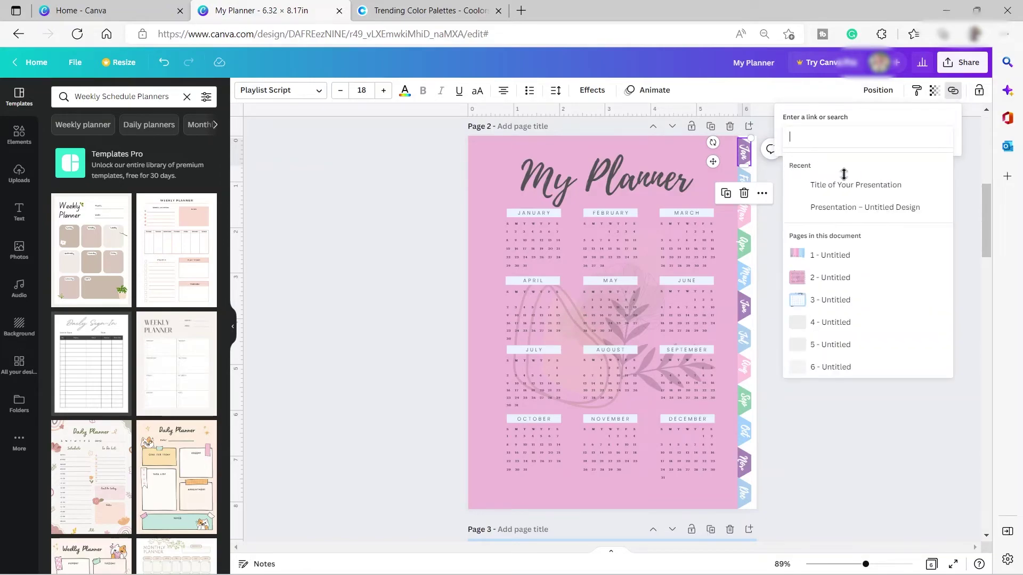
click(830, 303)
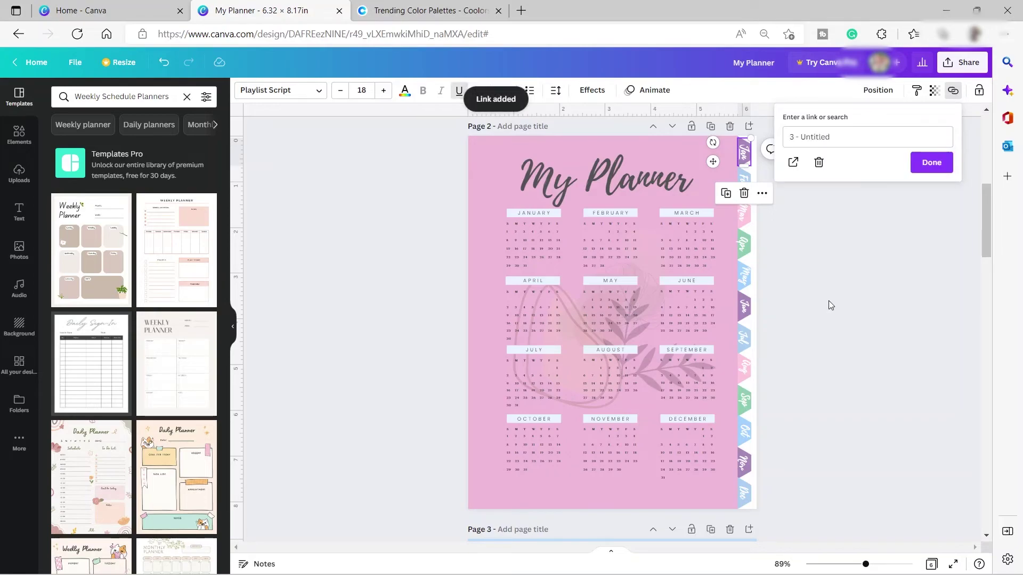
click(931, 167)
- Select the Feb tab and follow its existing link
scroll(679, 314, up, 3)
click(679, 314)
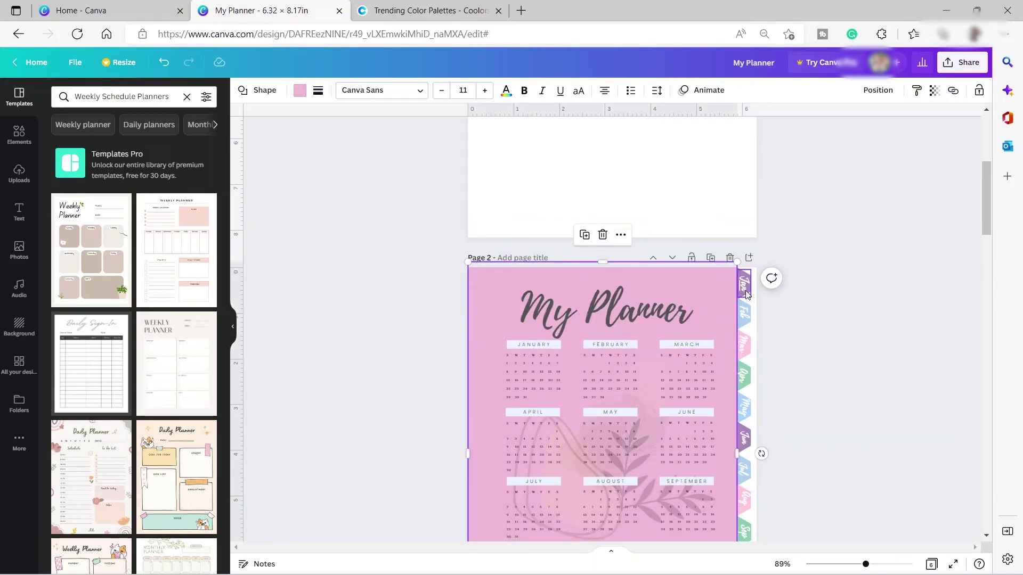
scroll(746, 292, down, 7)
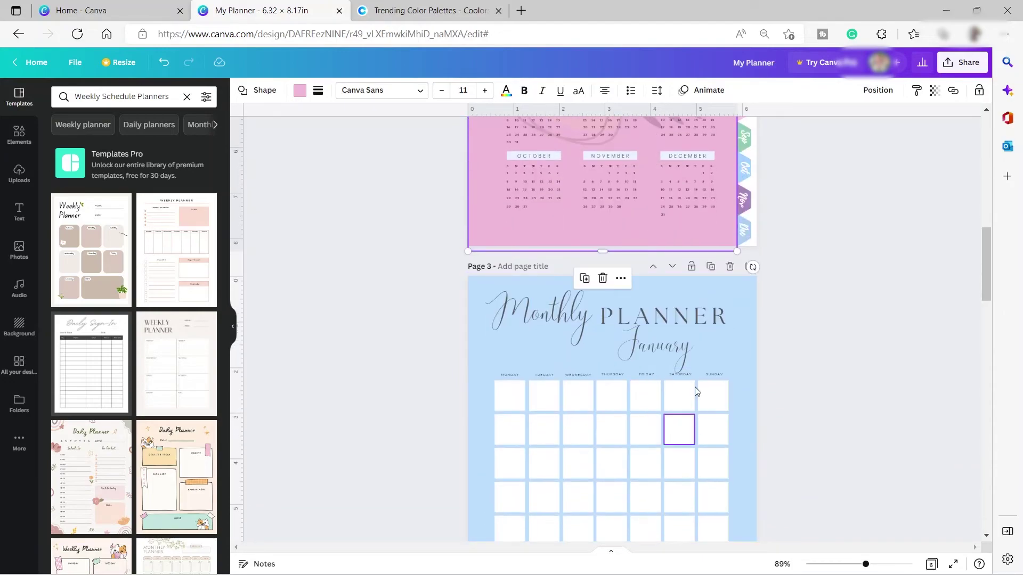
scroll(713, 371, up, 7)
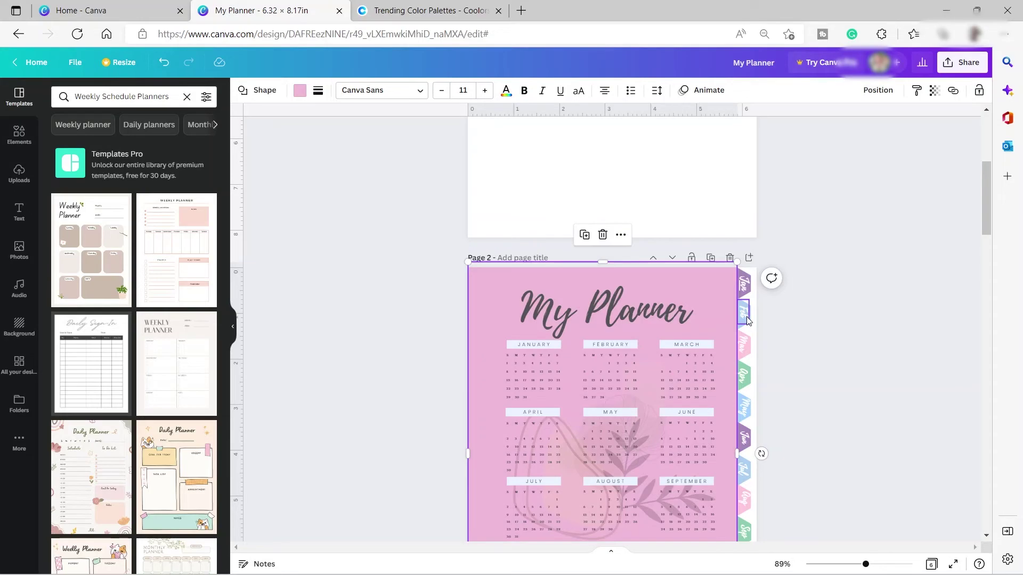
click(747, 320)
click(702, 293)
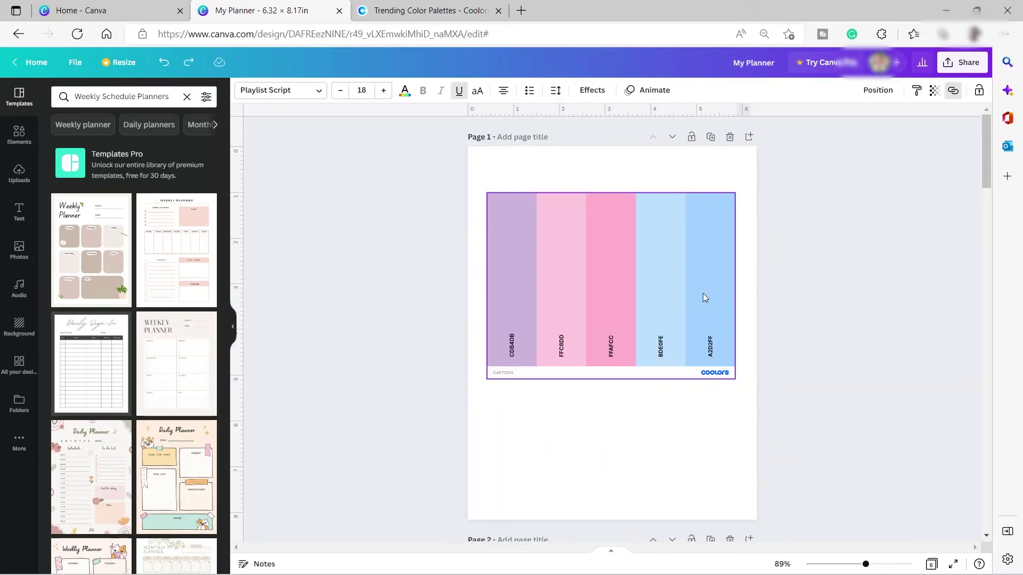
- Delete the colour palette page and recheck that the Jan tab links to January
click(654, 432)
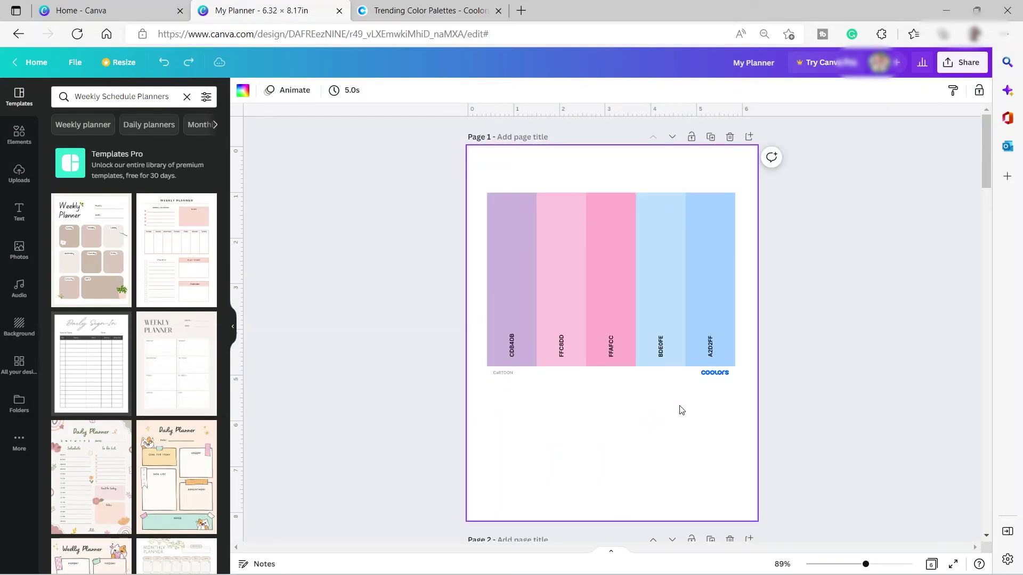
click(730, 138)
click(745, 163)
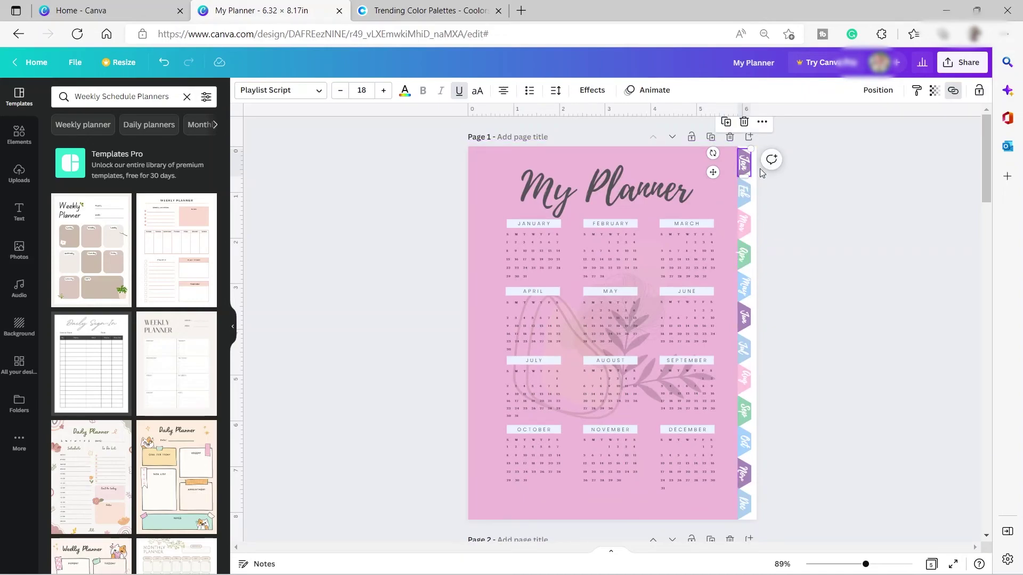
click(955, 91)
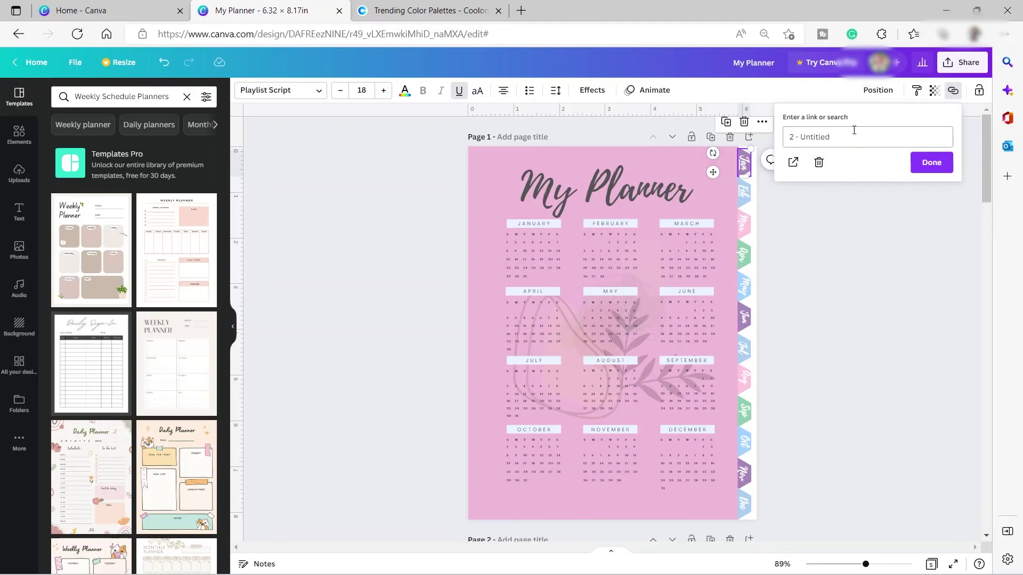
click(938, 162)
key(Tab)
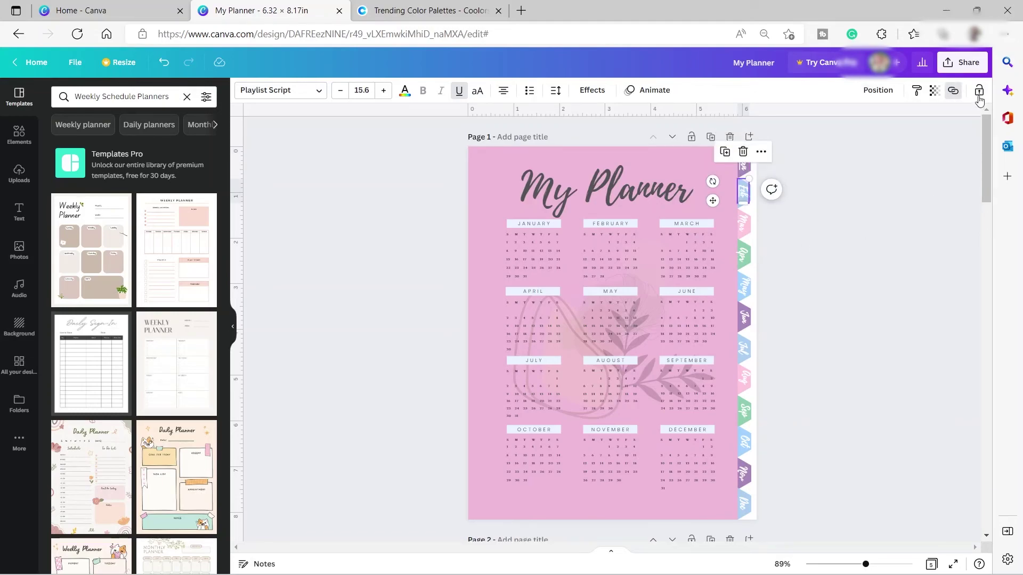
- Download the planner as a PDF Standard file and open My Planner.pdf
click(965, 64)
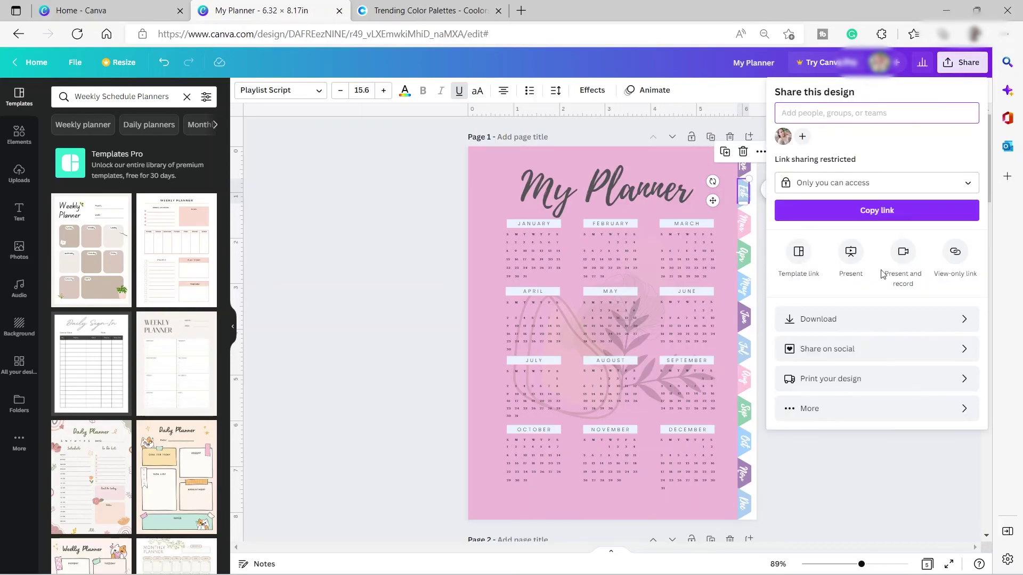
click(887, 326)
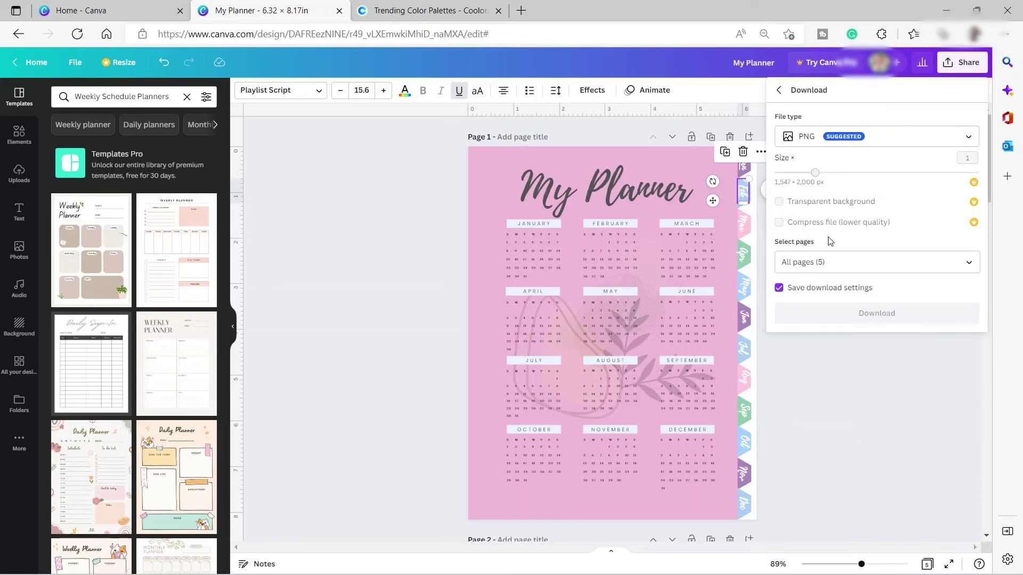
click(927, 140)
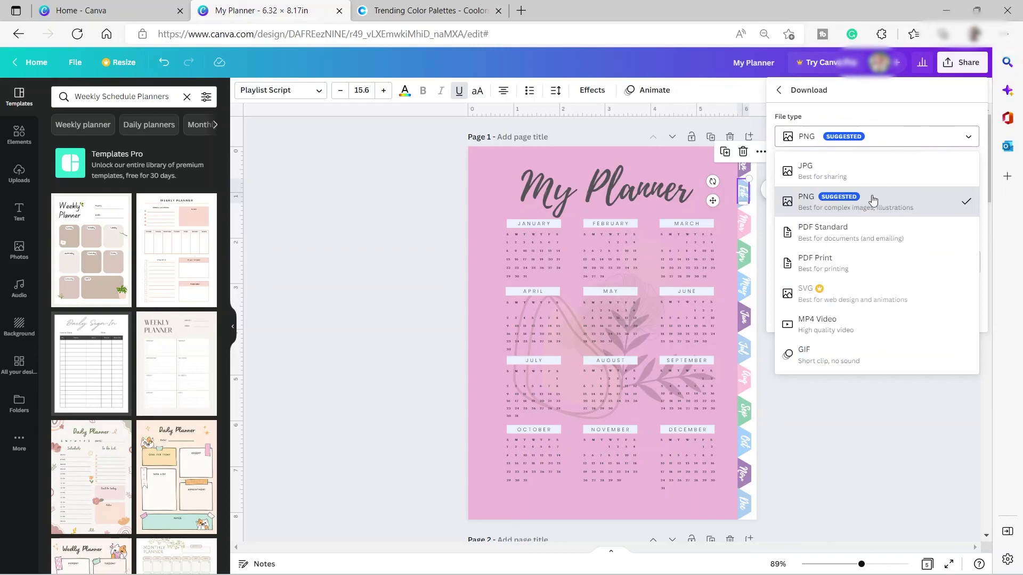
click(812, 233)
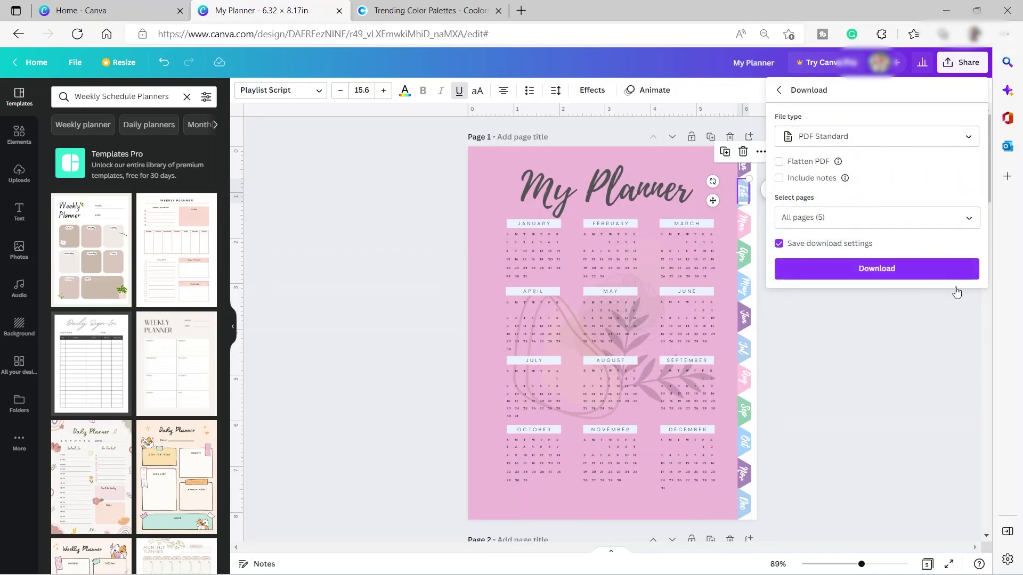
click(869, 269)
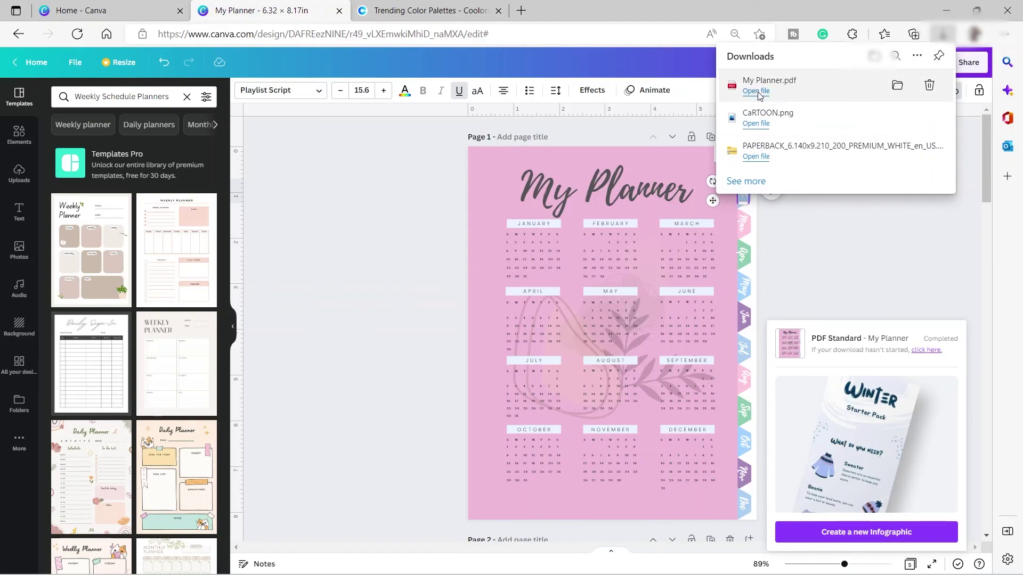
click(757, 93)
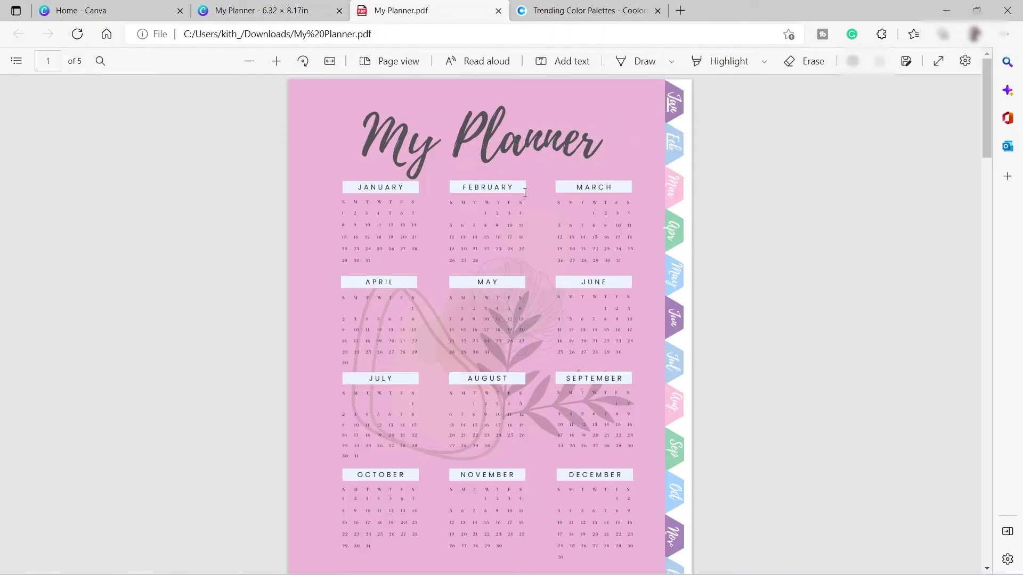
- Test the Jan and Feb tab links in the PDF, ending on February, page 4 of 5
click(672, 112)
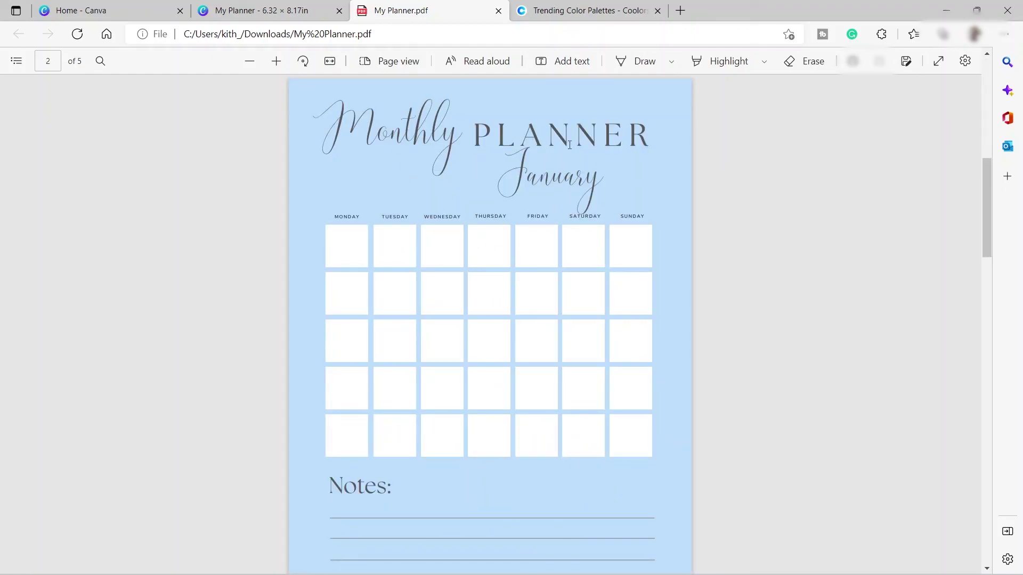
scroll(654, 267, up, 10)
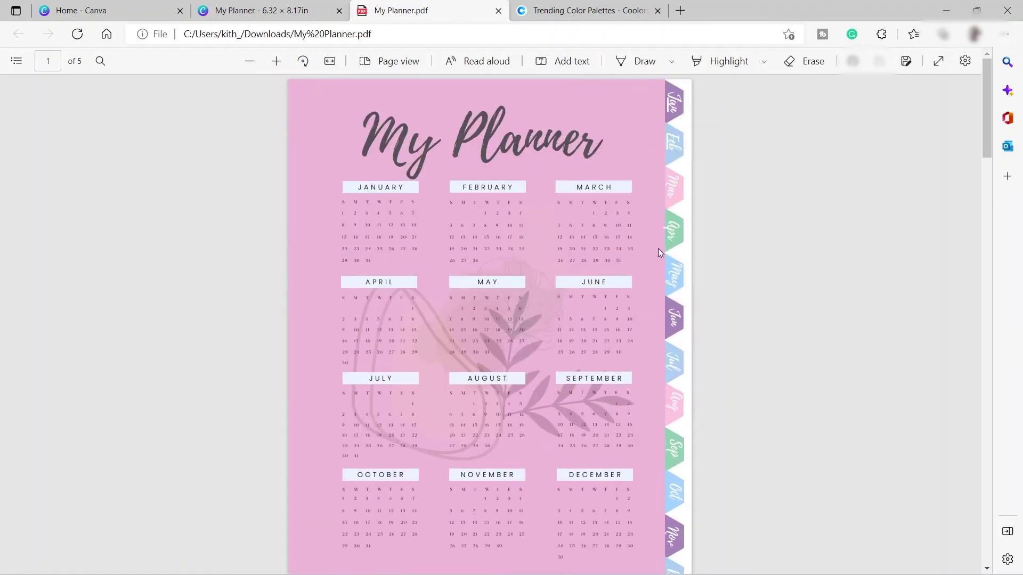
click(672, 152)
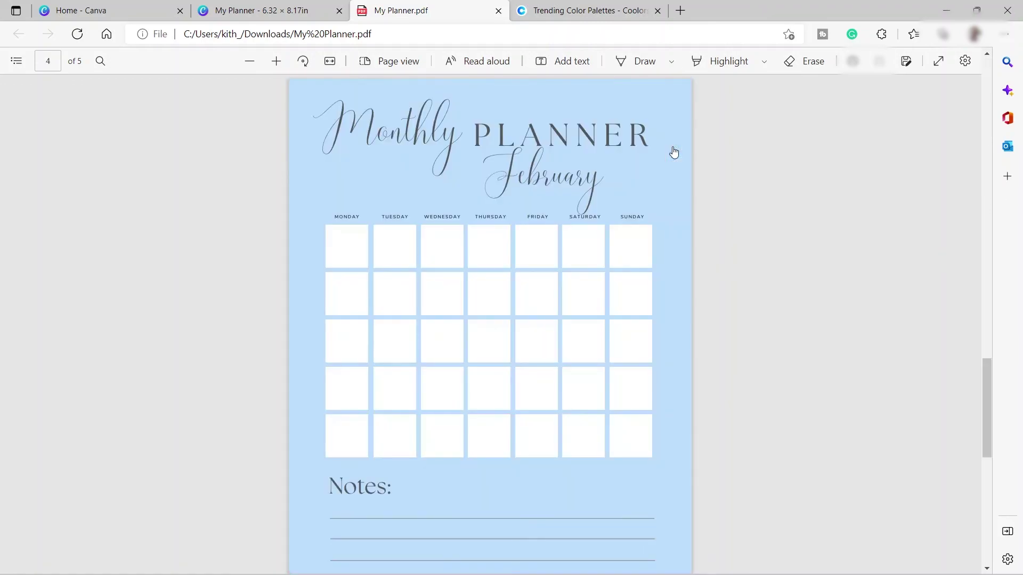